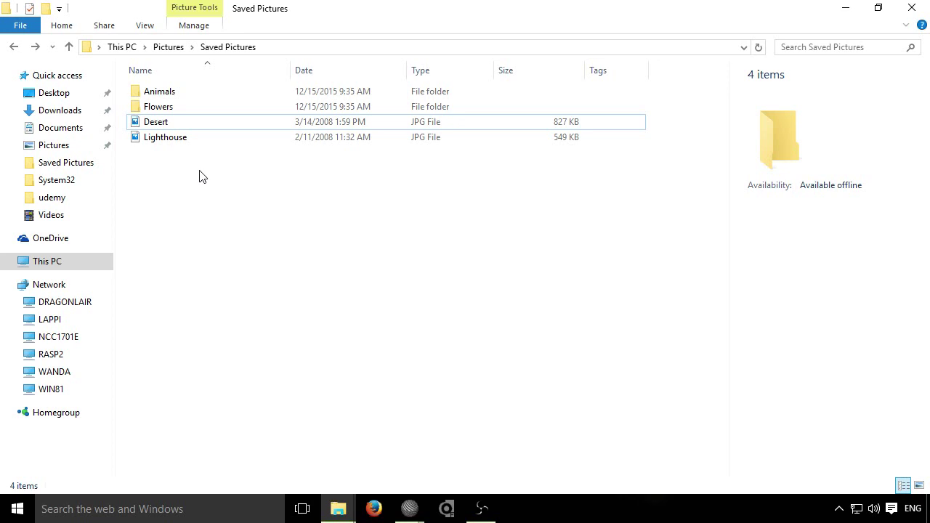
Step: Encrypt Desert.jpg with Password based Encryption (AES-256), entering and confirming a password
left_click(170, 124)
right_click(170, 121)
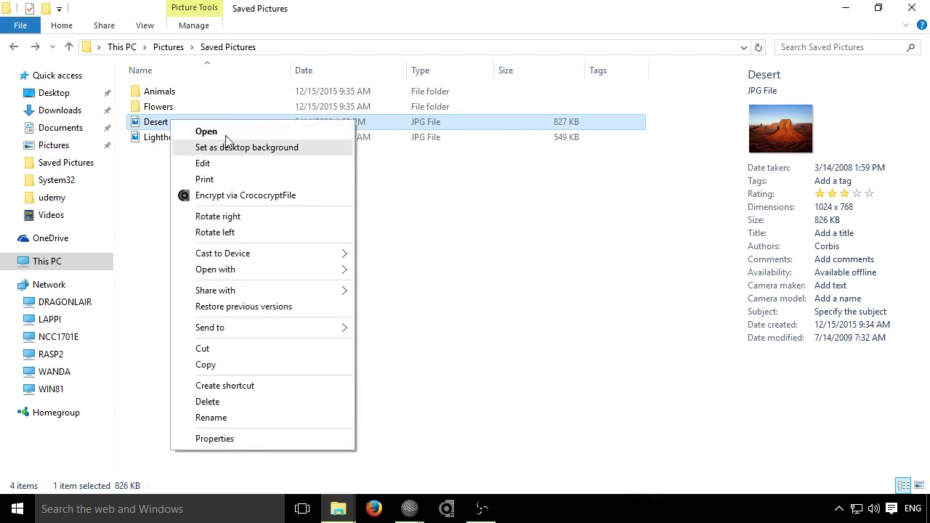
left_click(250, 195)
left_click(500, 240)
left_click(475, 254)
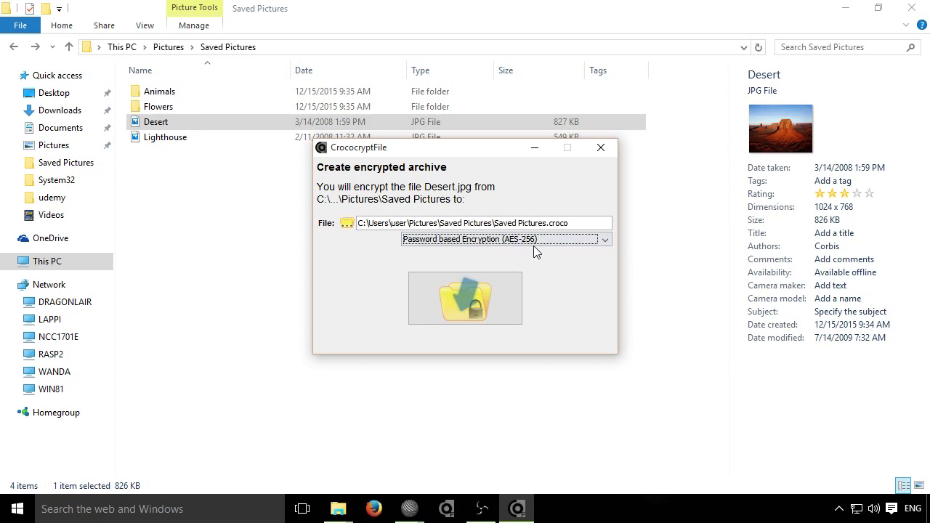
left_click(457, 305)
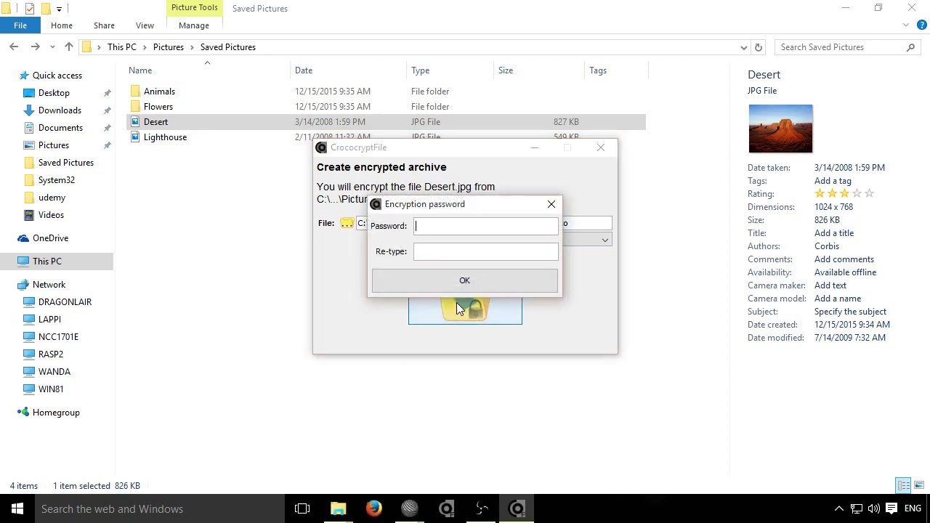
type("1234567812345678")
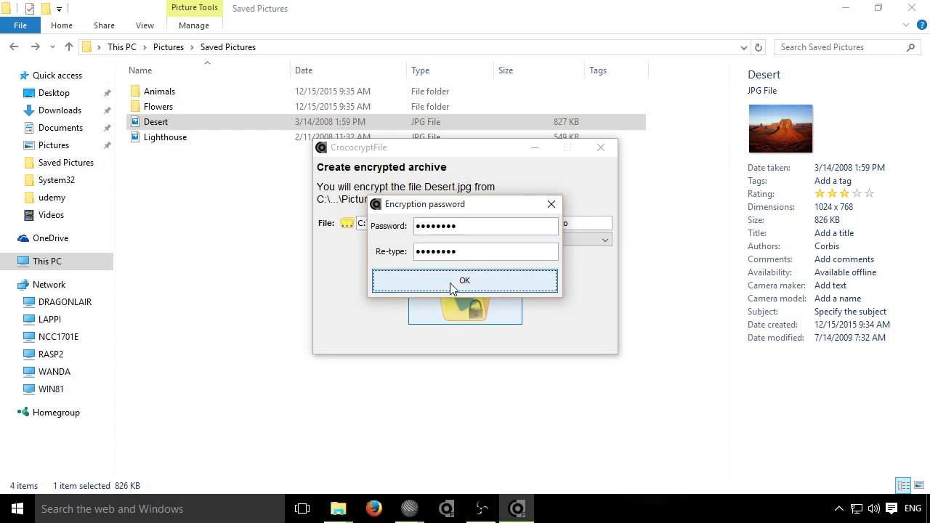
left_click(450, 283)
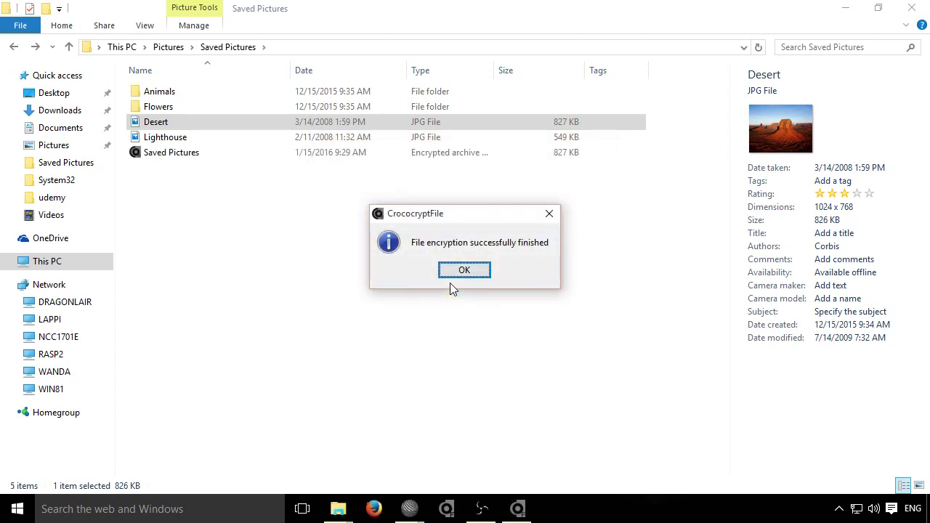
left_click(463, 272)
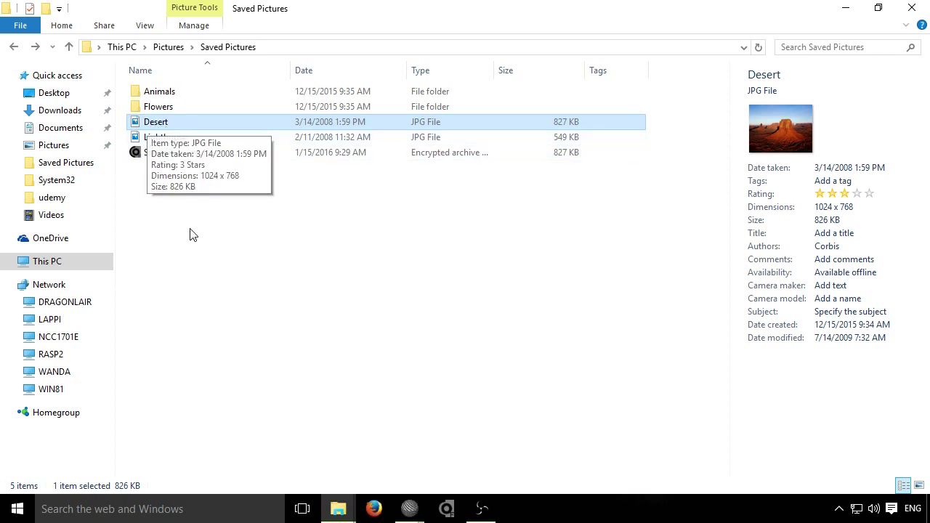
Step: Rename the new encrypted archive to PBE1
left_click(158, 157)
key("F2")
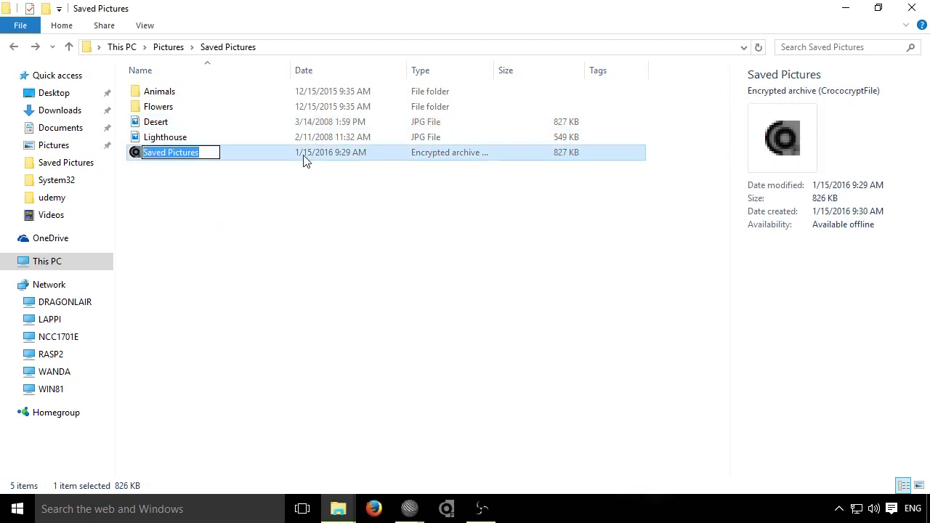
type("PBE1")
key("Return")
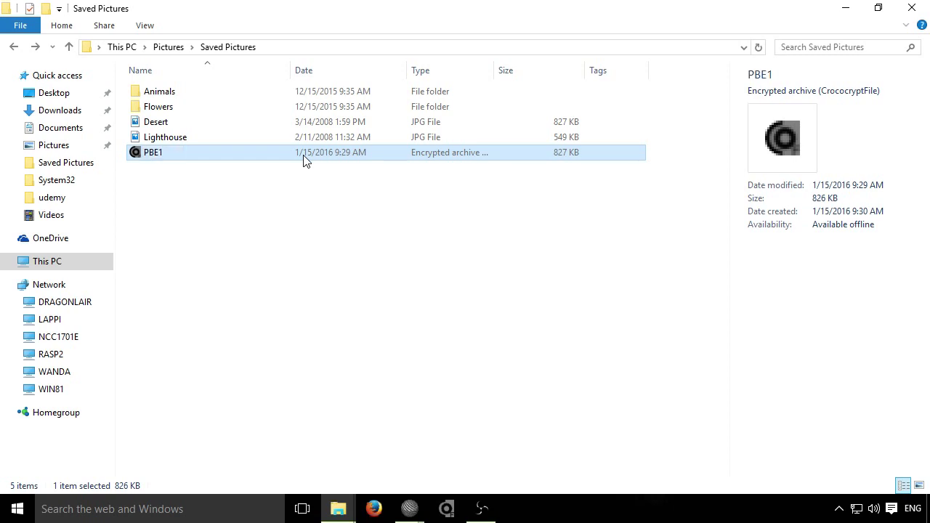
Step: Encrypt Desert.jpg again with CrococryptFile, entering and confirming a different password
left_click(153, 125)
right_click(153, 126)
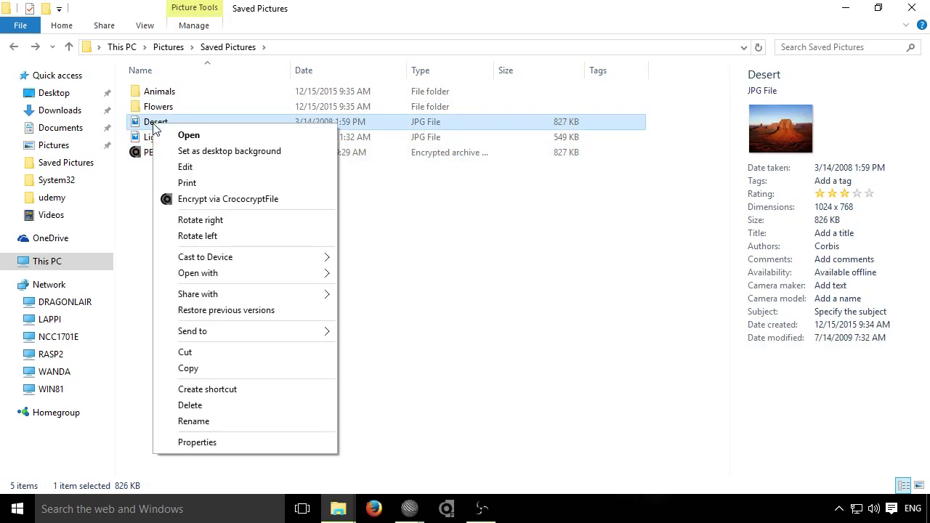
key("Escape")
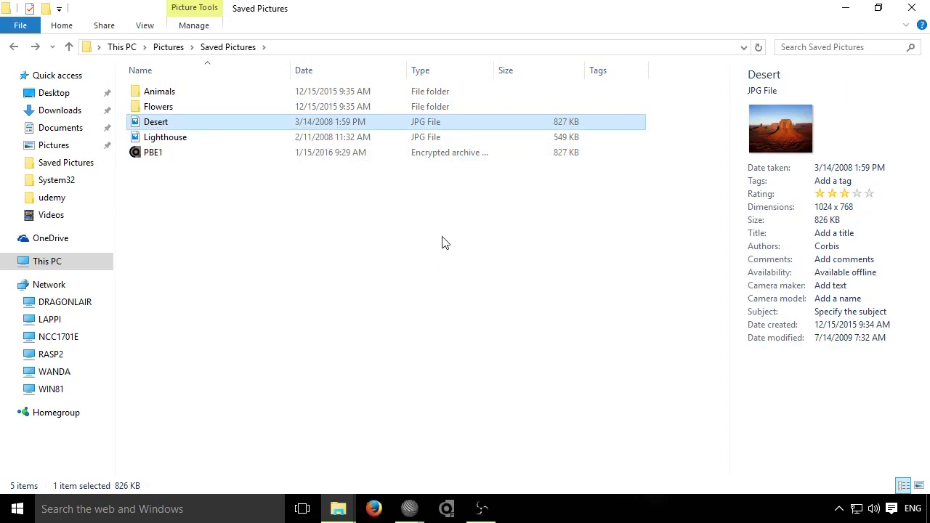
left_click(453, 306)
type("password")
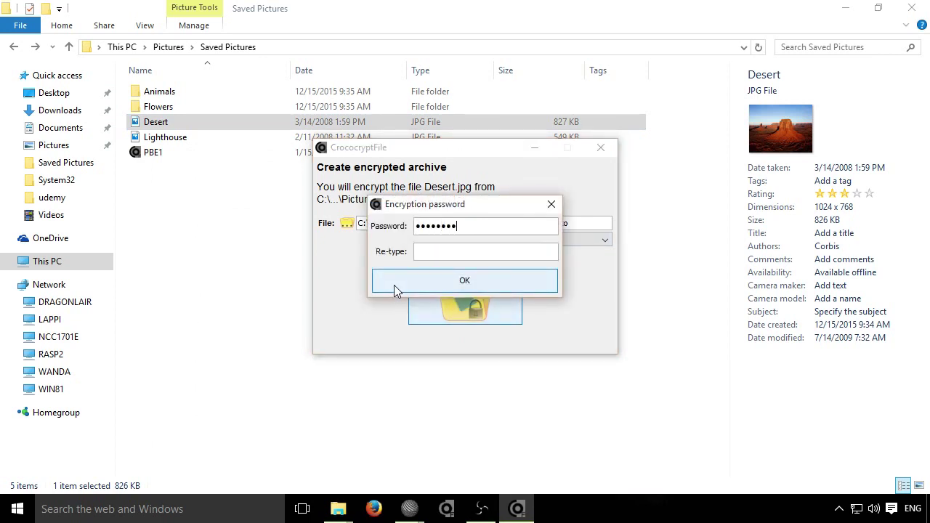
type("password")
left_click(397, 283)
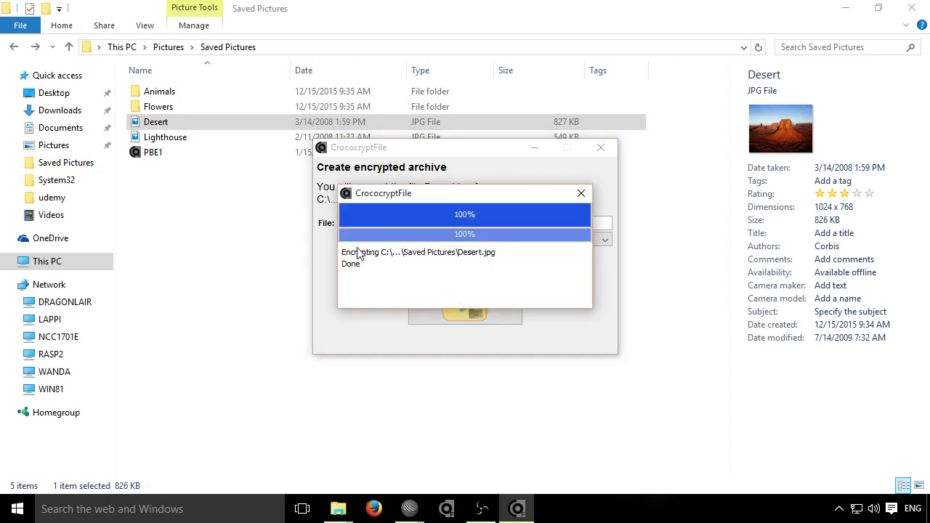
key("Return")
Step: Rename the second encrypted archive to PBE2
left_click(307, 165)
key("F2")
type("PBE2")
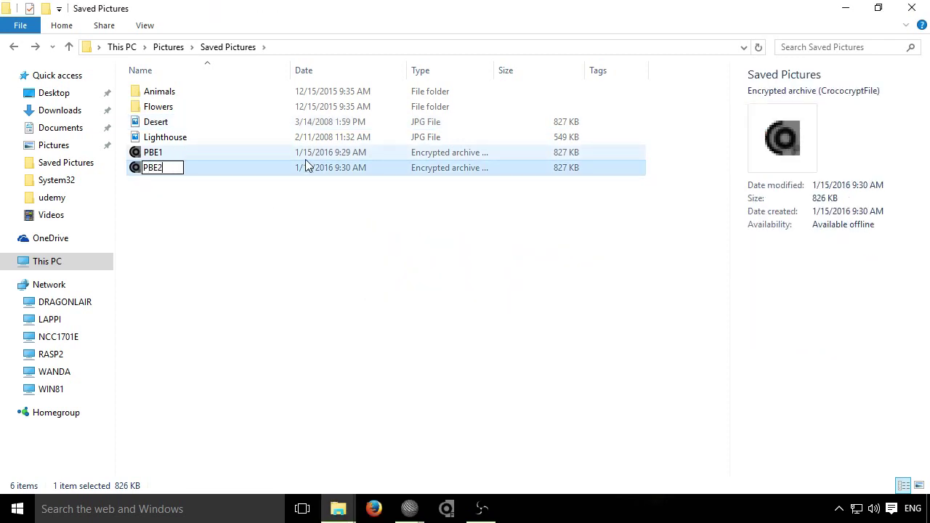
key("Return")
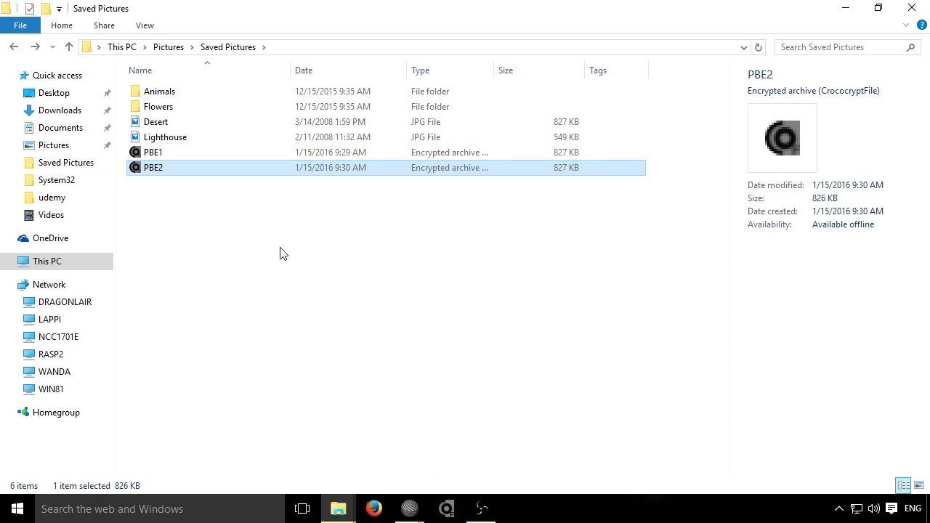
Step: Load the PBE1 archive into the SciTE editor window
mouse_move(410, 509)
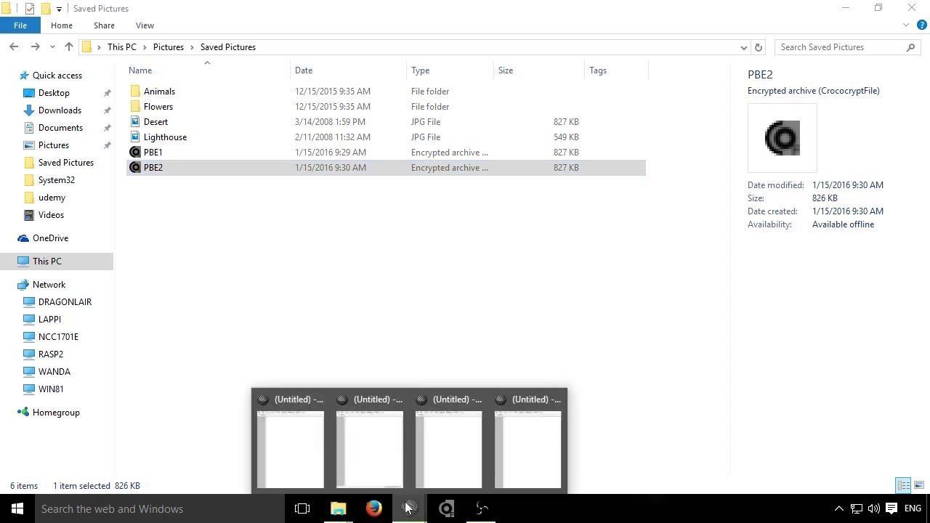
left_click(301, 451)
left_click(138, 152)
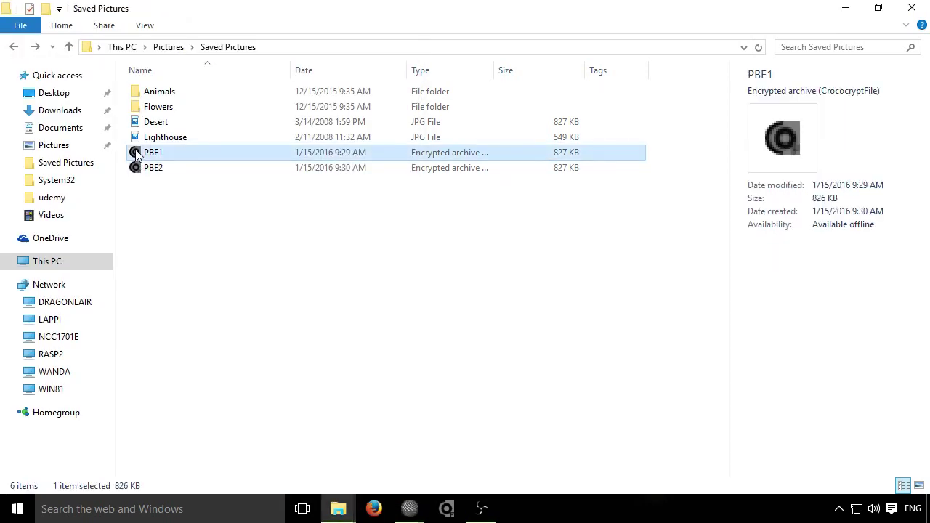
left_click_drag(174, 156, 119, 190)
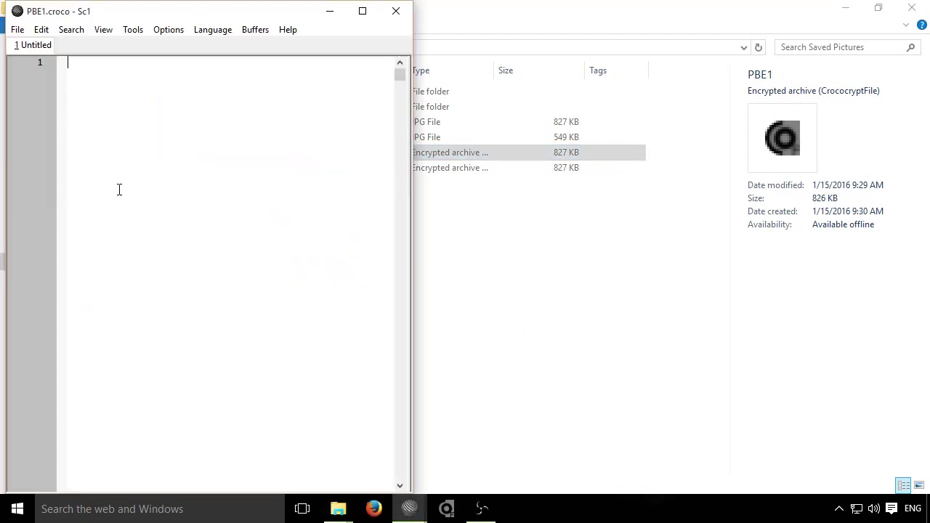
Step: Open PBE2 in a second, empty SciTE window beside PBE1
mouse_move(410, 508)
left_click(375, 458)
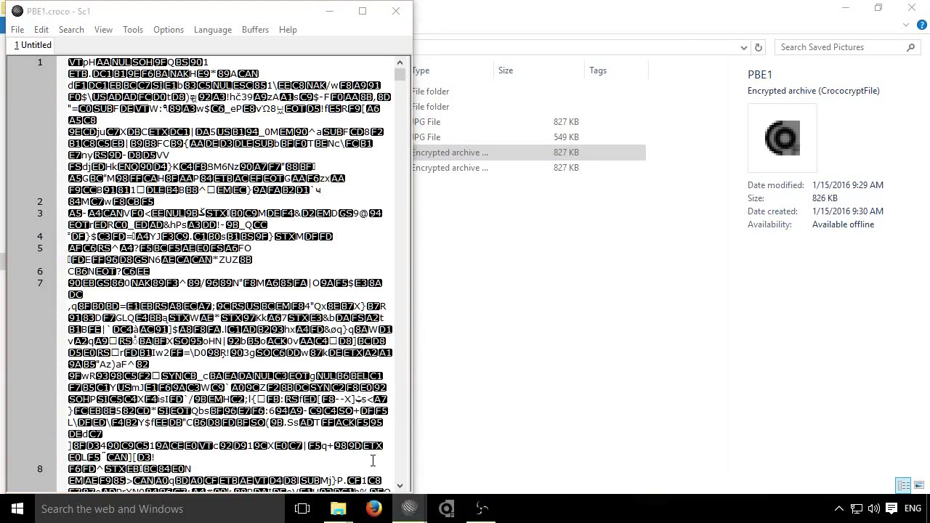
left_click(867, 329)
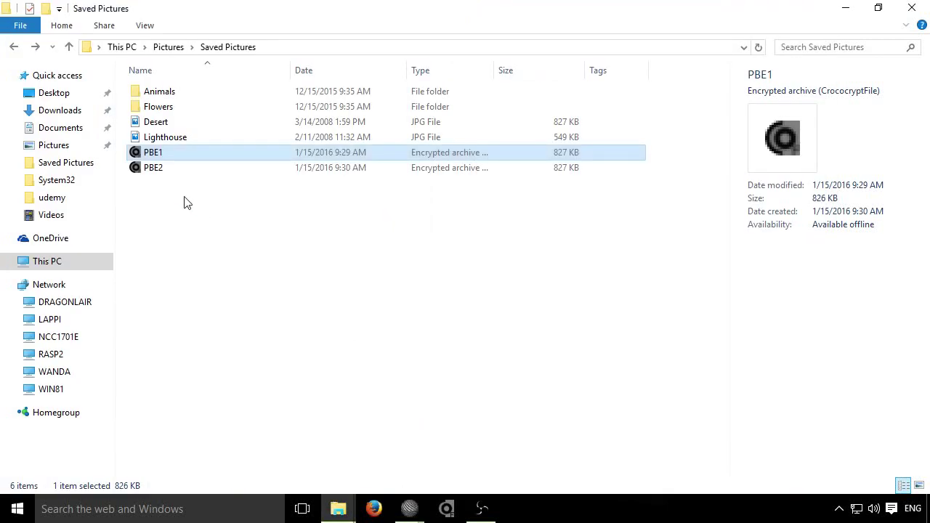
left_click(190, 170)
left_click_drag(182, 168, 467, 211)
key("alt+Tab")
key("alt+Tab")
key("alt+Tab")
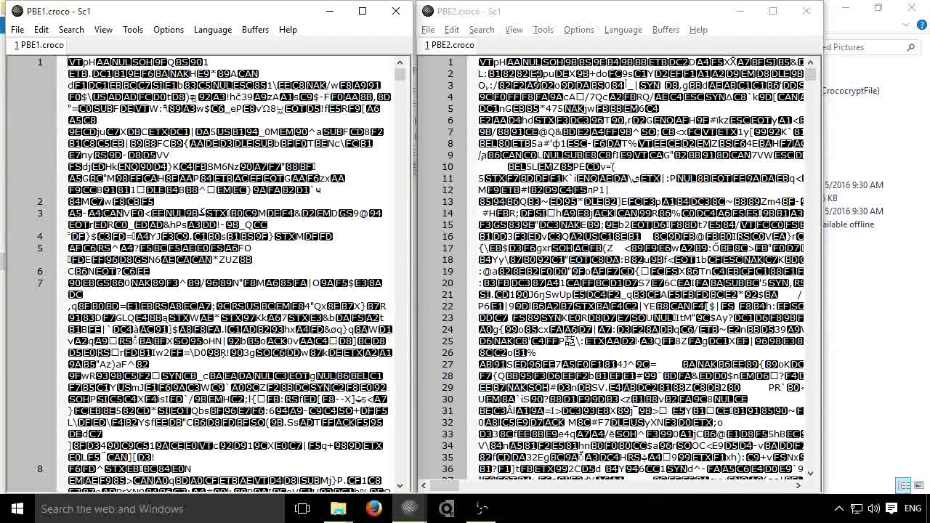
Step: Jump to the end of PBE1.croco, around line 6689, to compare with PBE2.croco
left_click(566, 61)
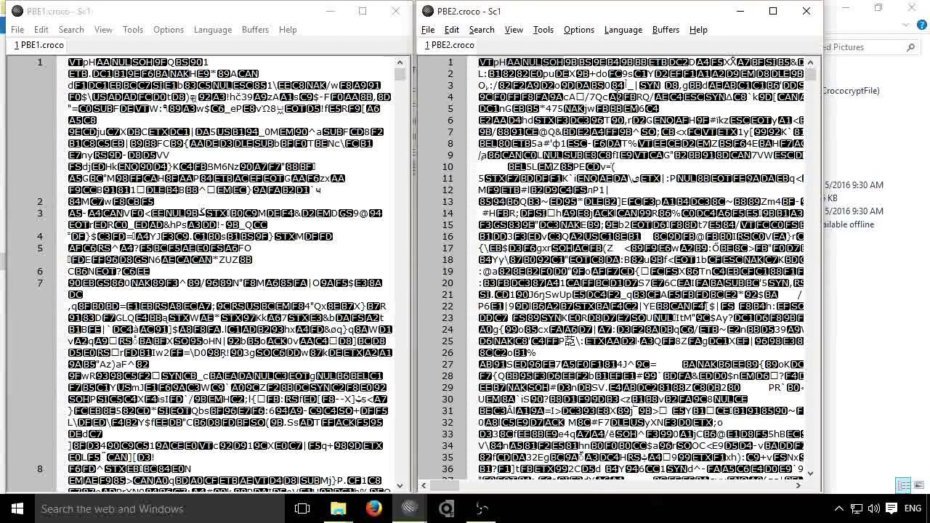
left_click(162, 61)
key("shift+Home")
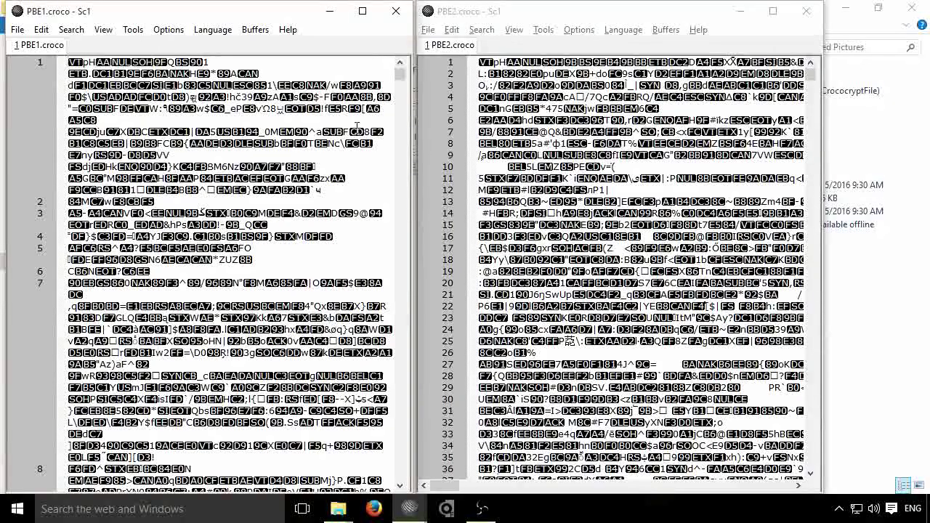
key("ctrl+End")
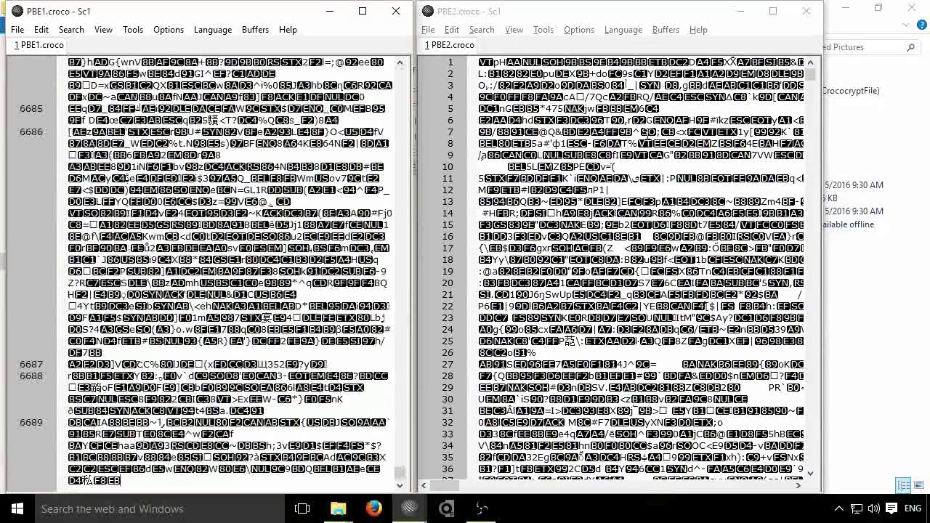
left_click(581, 30)
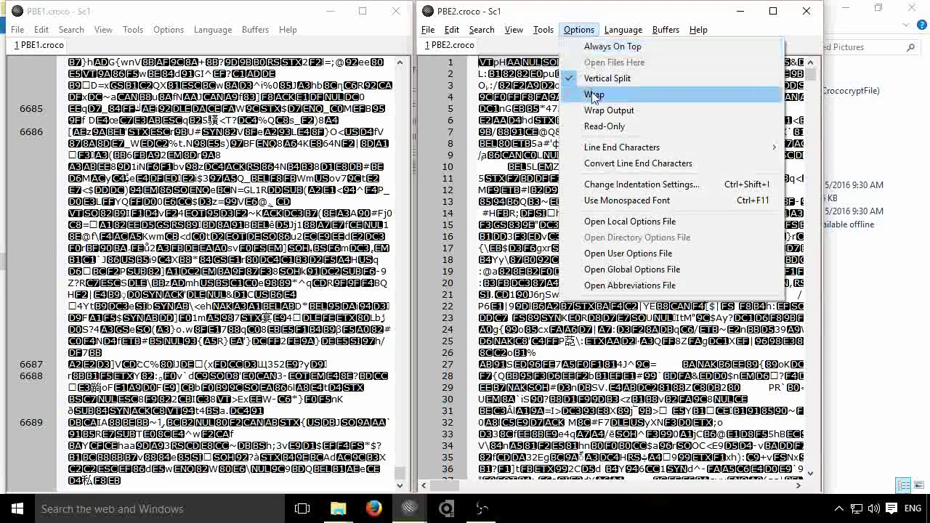
Step: Turn on line wrapping for PBE2.croco, then return both PBE files to line 1
left_click(594, 94)
key("ctrl+End")
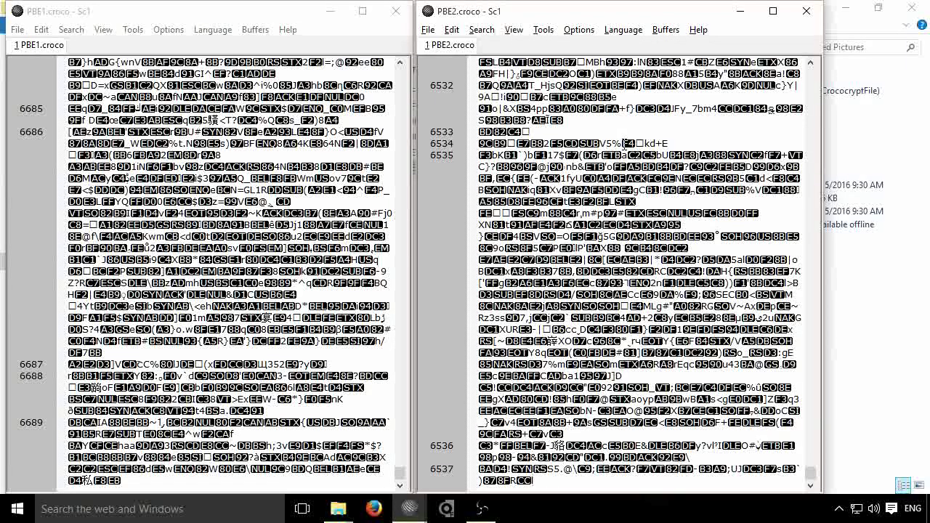
key("ctrl+Home")
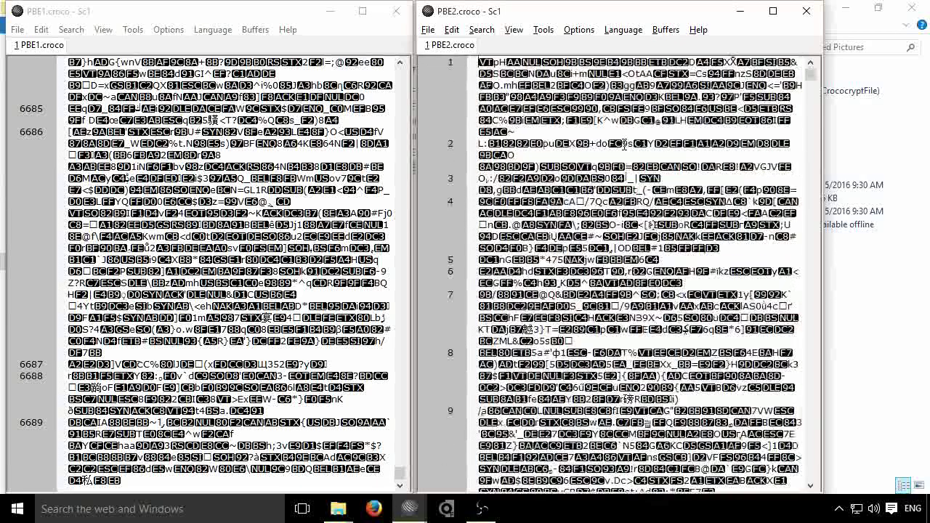
left_click(248, 106)
key("ctrl+Home")
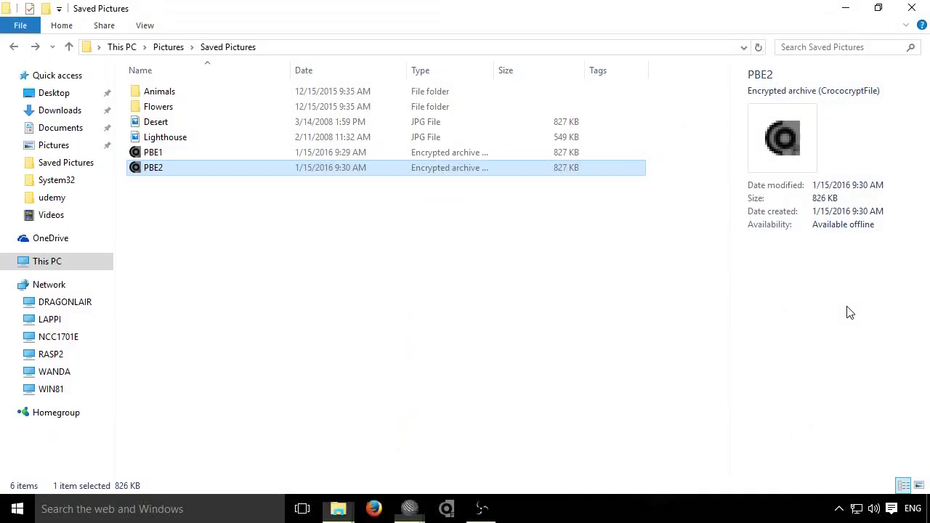
Step: Encrypt Desert.jpg with Cloaked Password based Encryption, entering the password twice
left_click(187, 129)
right_click(187, 125)
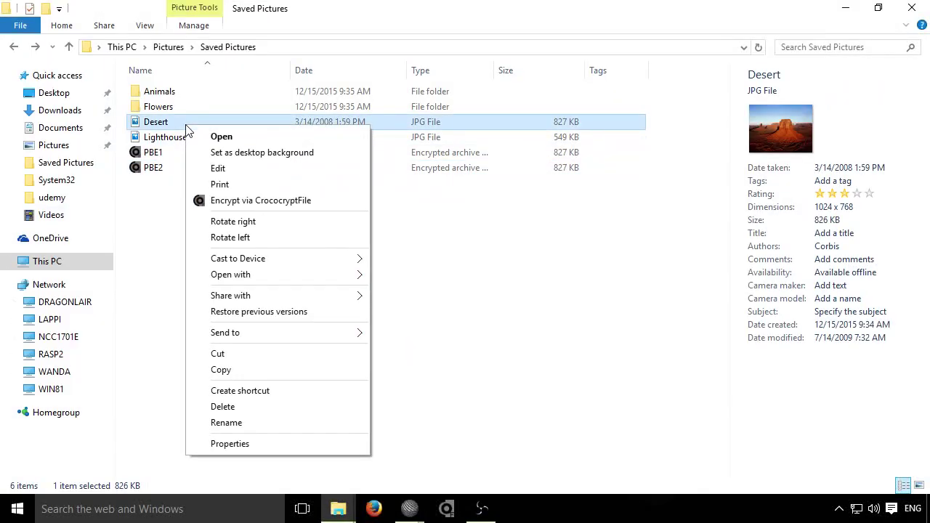
left_click(284, 203)
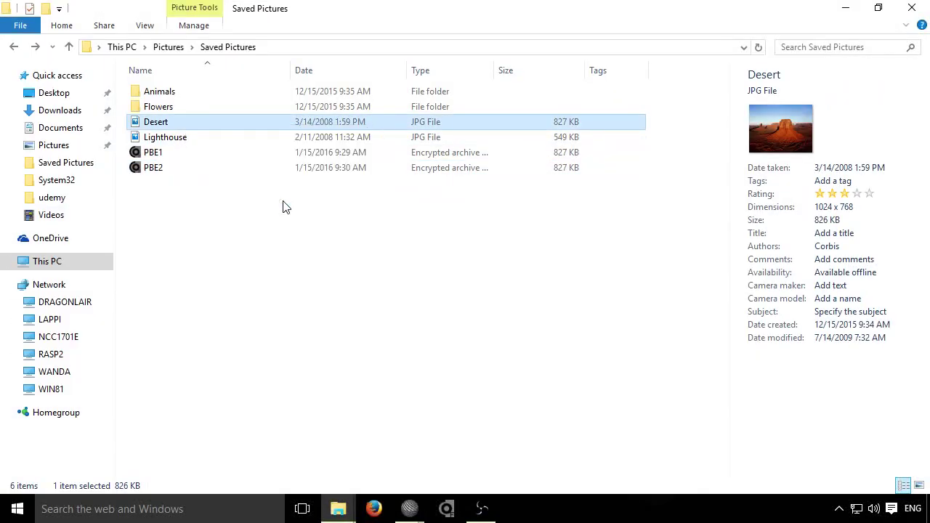
left_click(426, 239)
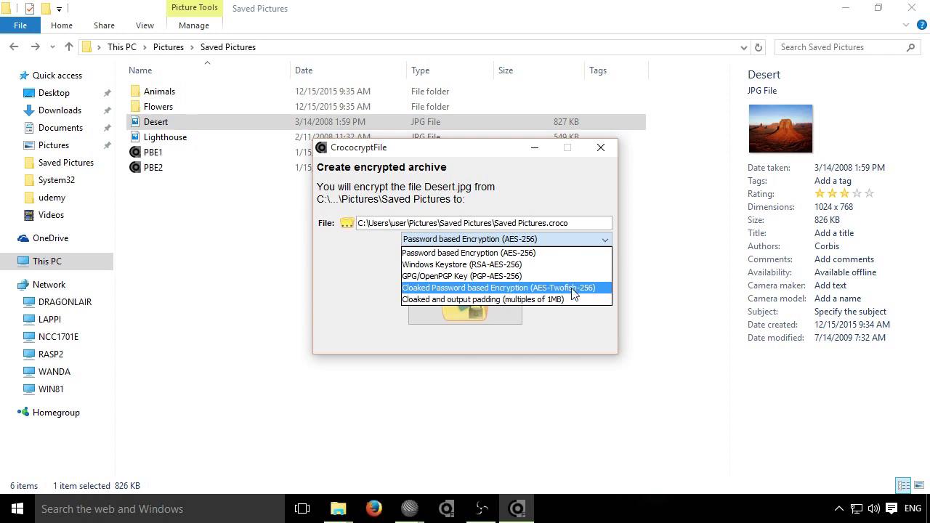
left_click(573, 292)
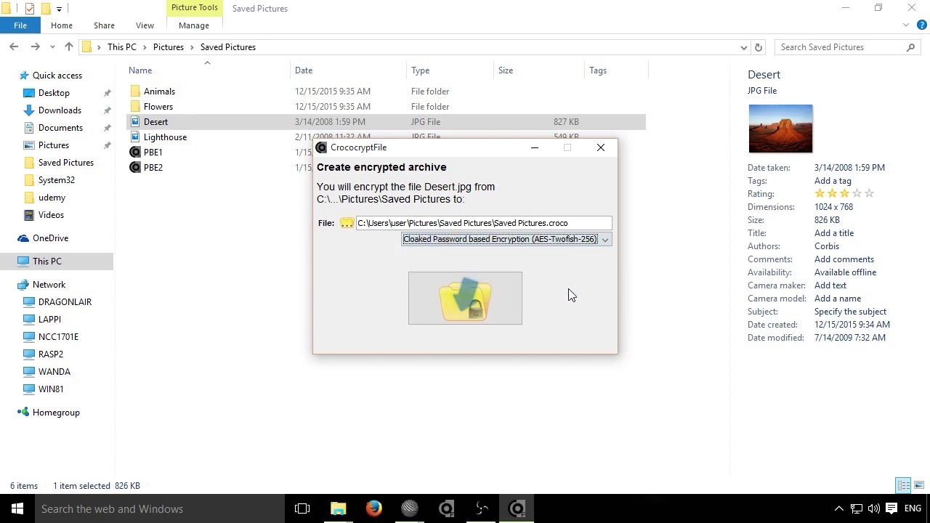
left_click(482, 305)
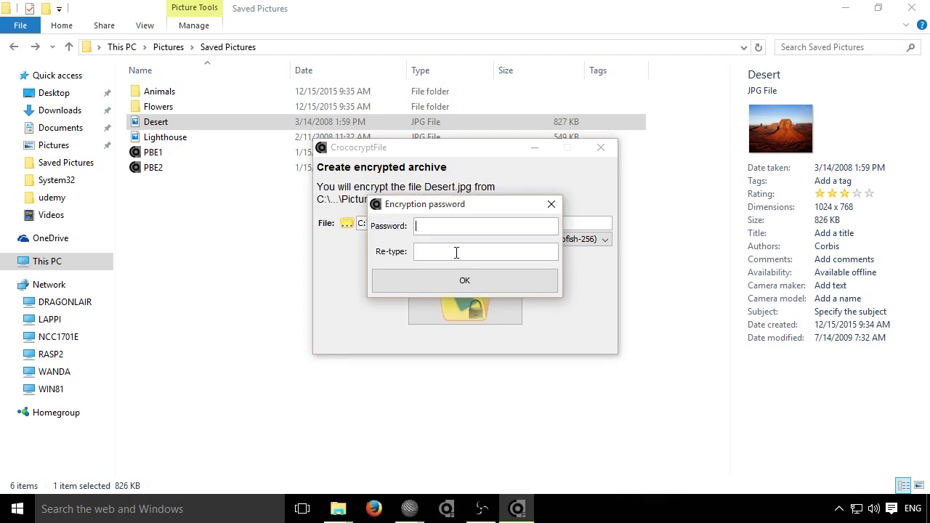
type("********")
key("Tab")
type("********")
left_click(464, 290)
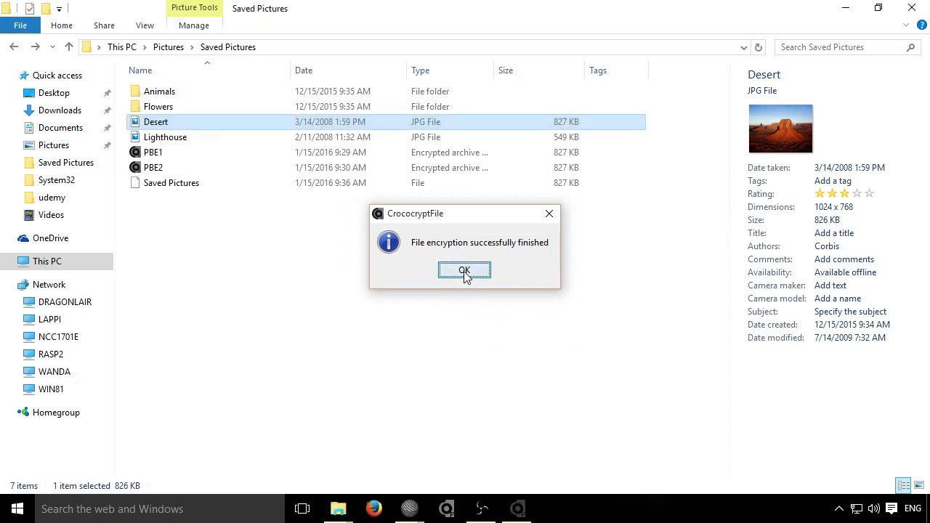
left_click(466, 276)
Step: Rename the new cloaked output file to Cloak1
left_click(174, 185)
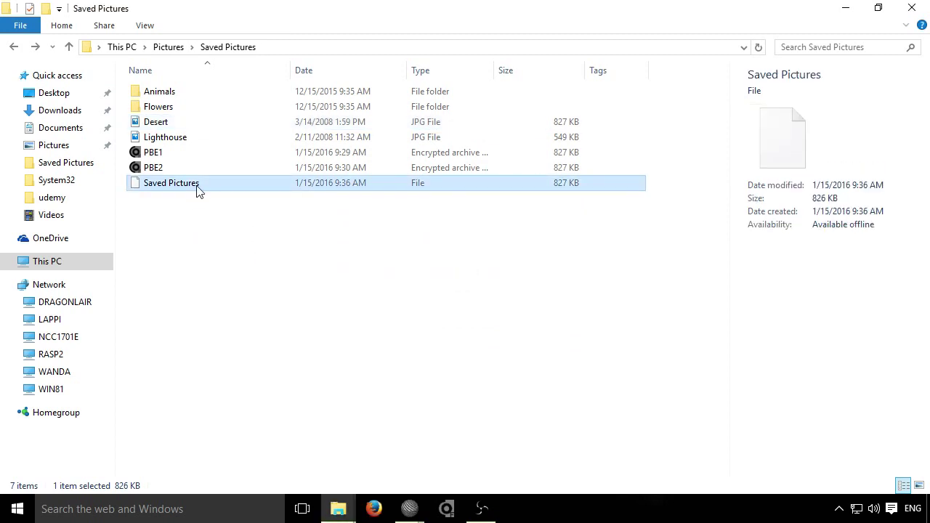
key("F2")
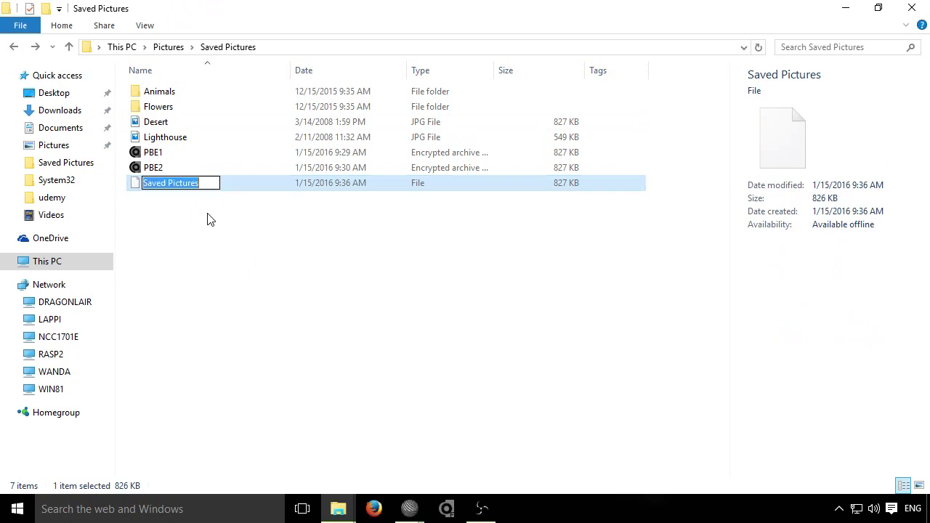
type("Cloak1")
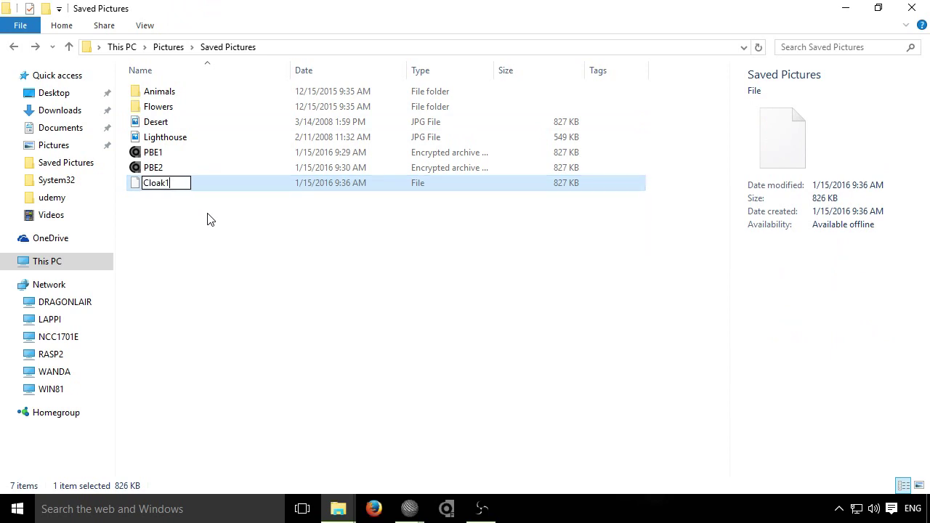
key("Return")
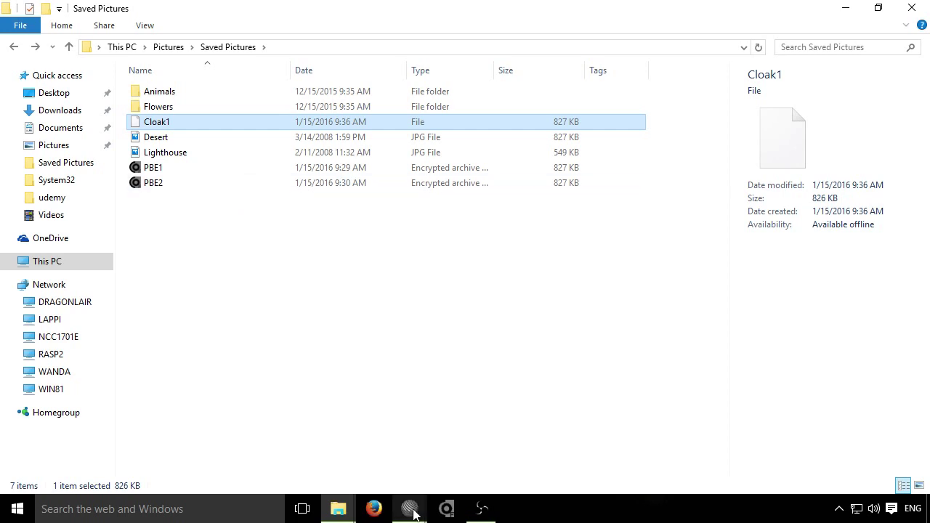
mouse_move(412, 506)
left_click(436, 455)
Step: Open Cloak1 in the untitled SciTE window alongside PBE2.croco
left_click(526, 298)
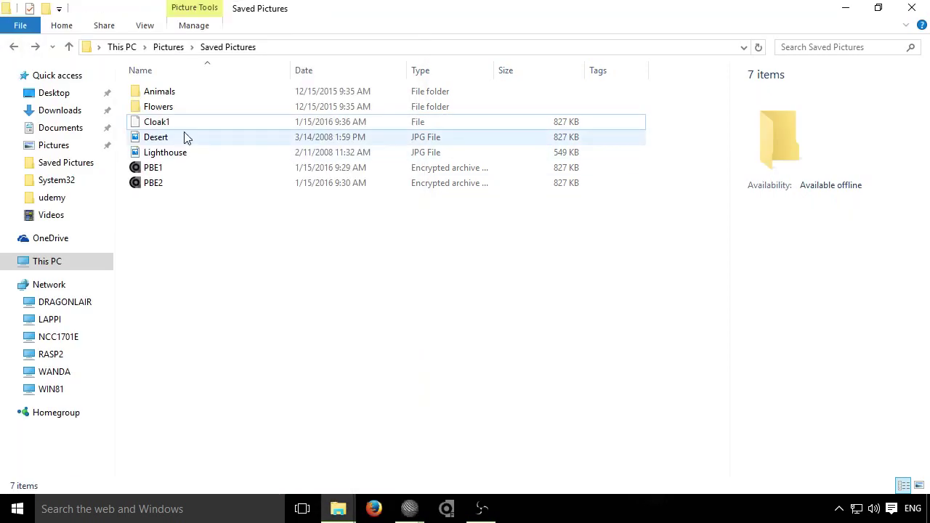
left_click(194, 122)
left_click_drag(194, 124, 138, 193)
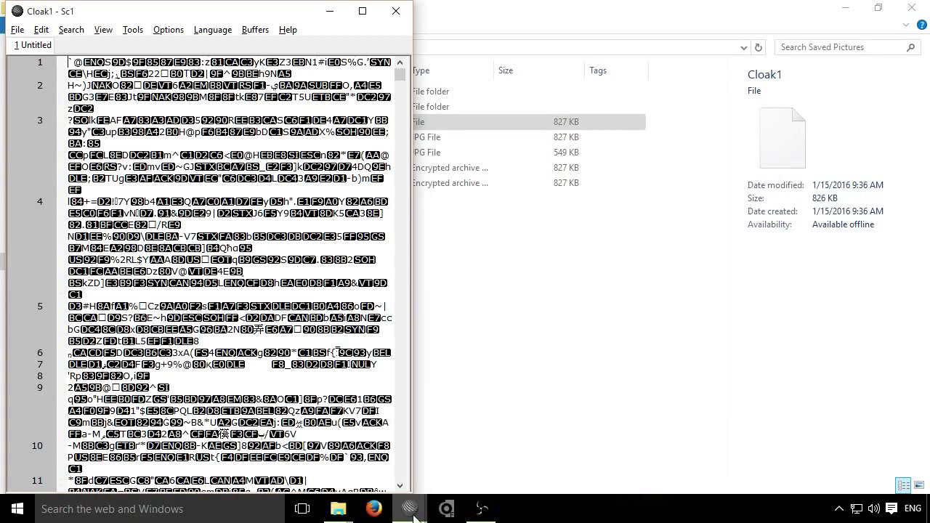
mouse_move(416, 520)
left_click(291, 450)
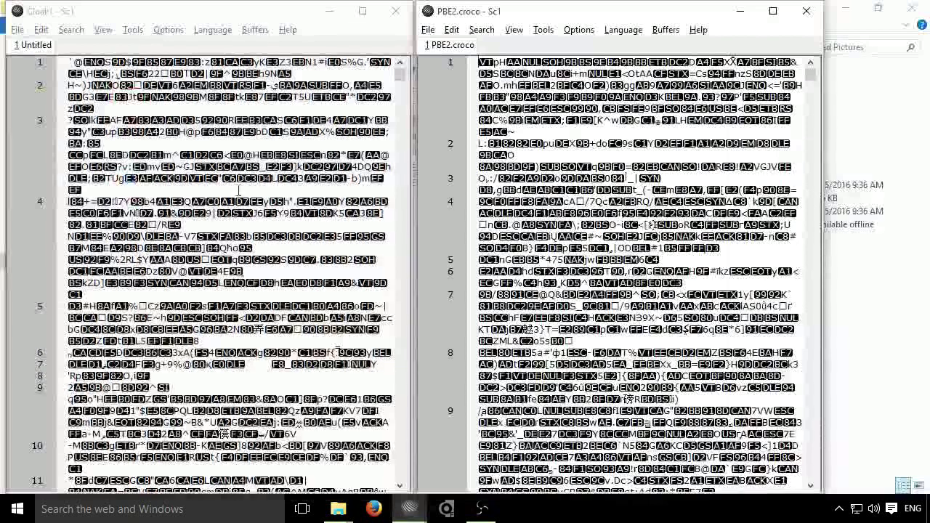
left_click(282, 206)
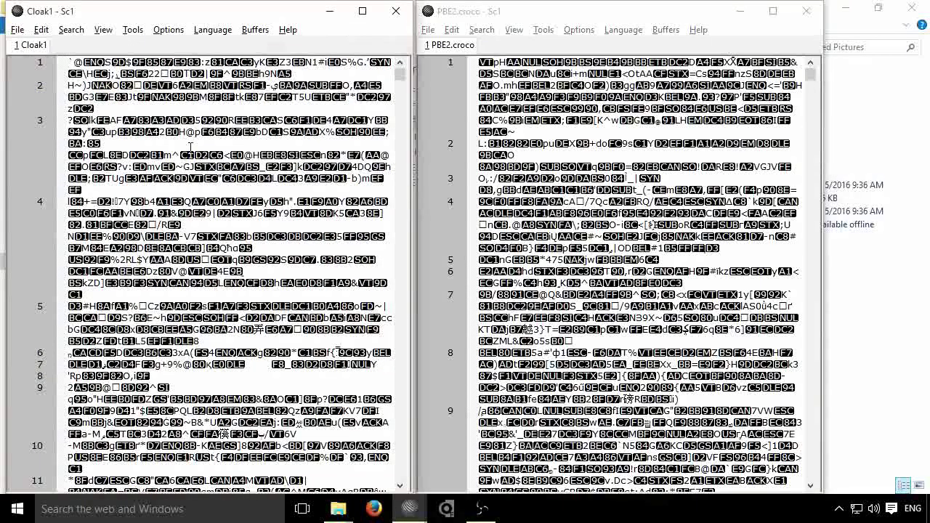
Step: Encrypt Desert.jpg again with cloaked password encryption, entering the password twice
key("alt+Tab")
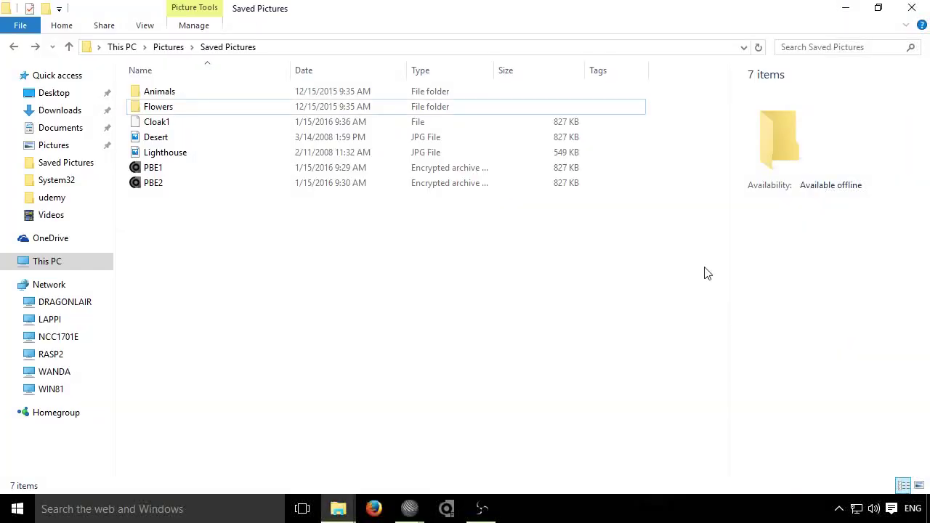
left_click(187, 139)
right_click(186, 139)
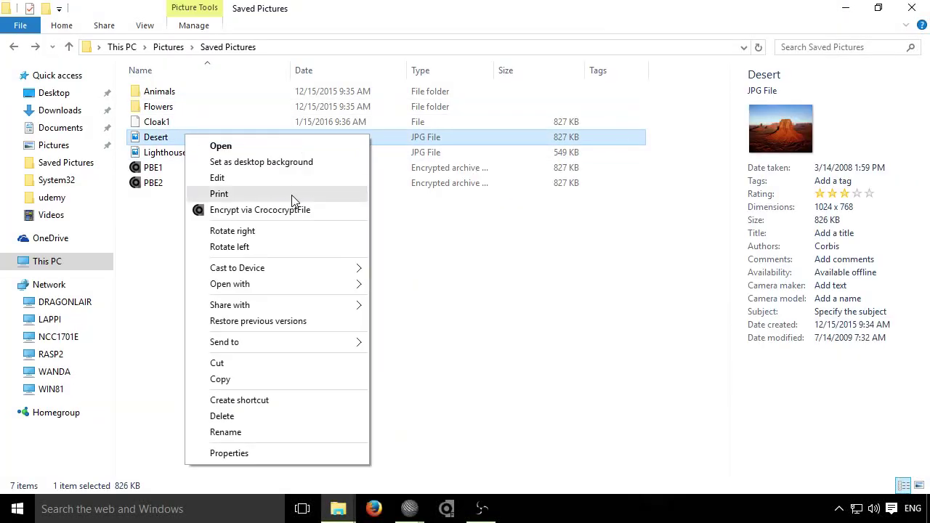
left_click(282, 211)
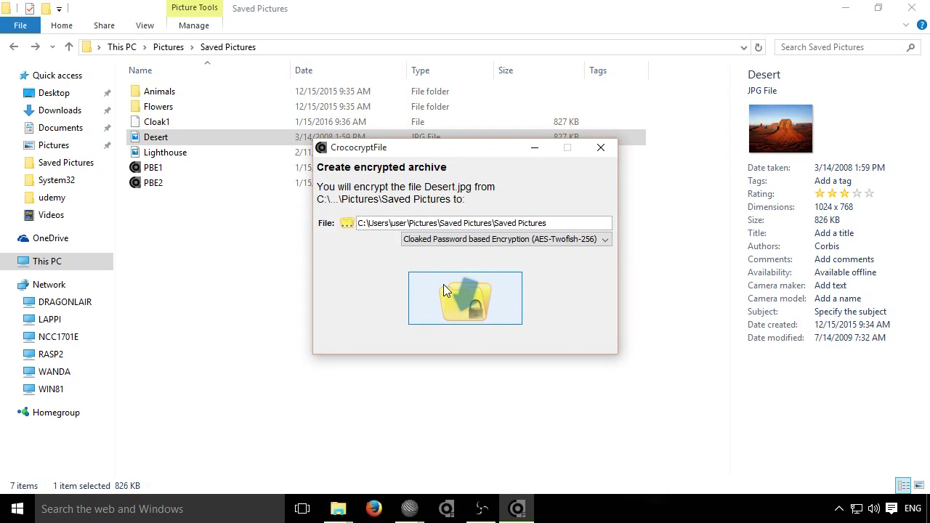
type("password")
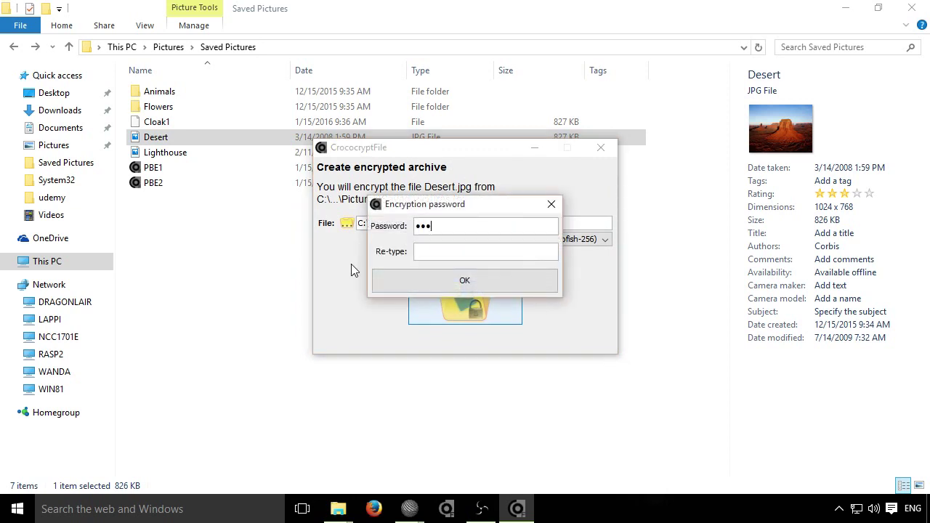
key("Tab")
type("password")
left_click(418, 284)
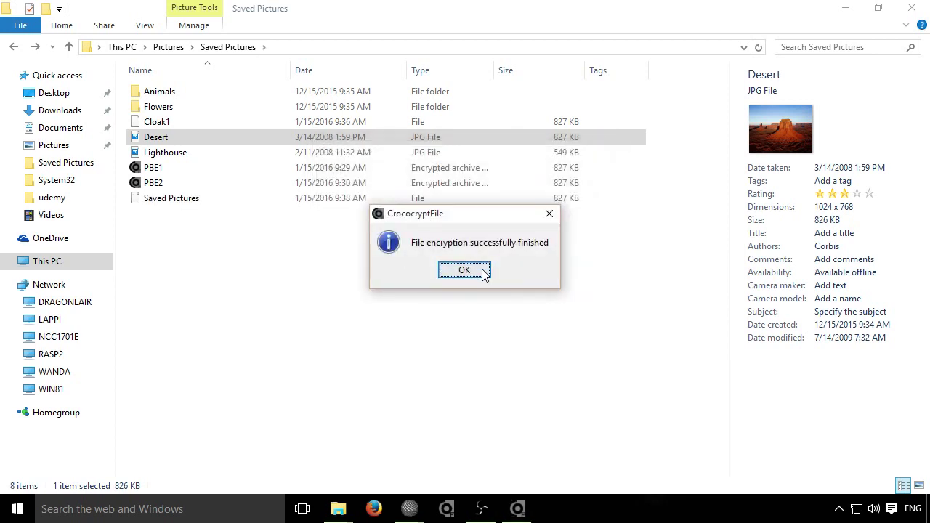
left_click(483, 273)
Step: Rename the second cloaked output file to Cloak2
left_click(218, 201)
key("F2")
type("Cloak2")
key("Return")
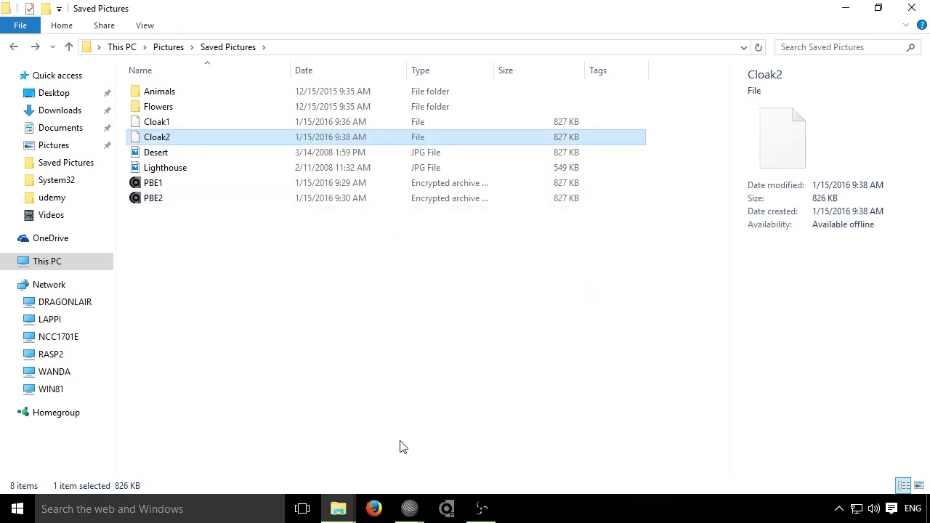
Step: Open Cloak2 in the SciTE editor as a new tab
mouse_move(410, 509)
left_click(367, 440)
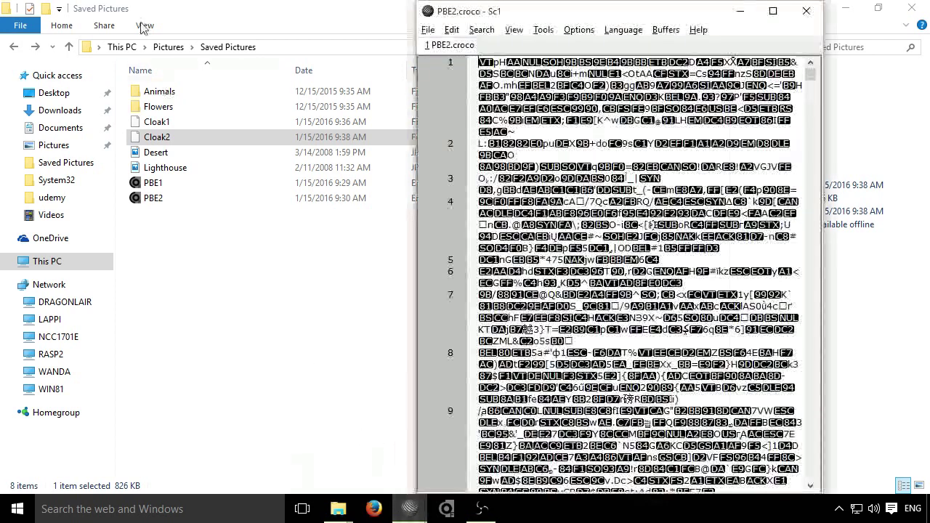
left_click_drag(157, 137, 541, 154)
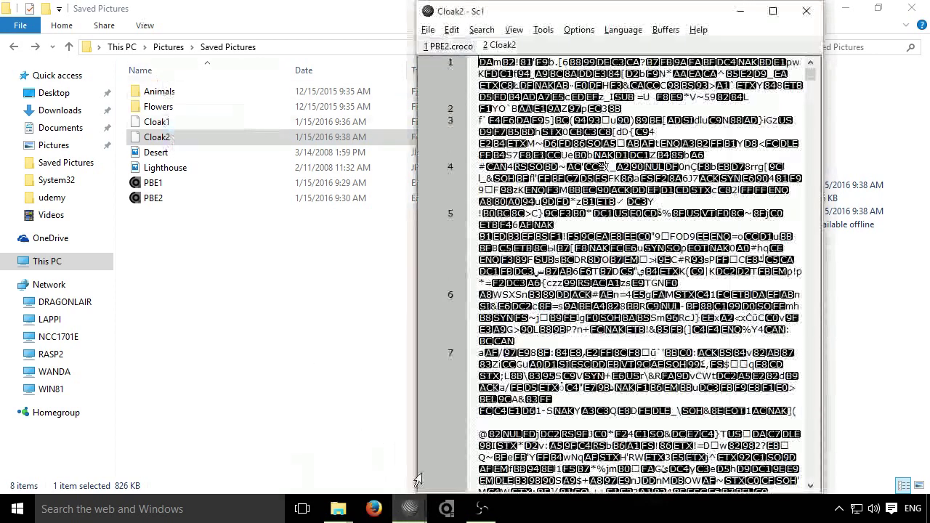
mouse_move(407, 513)
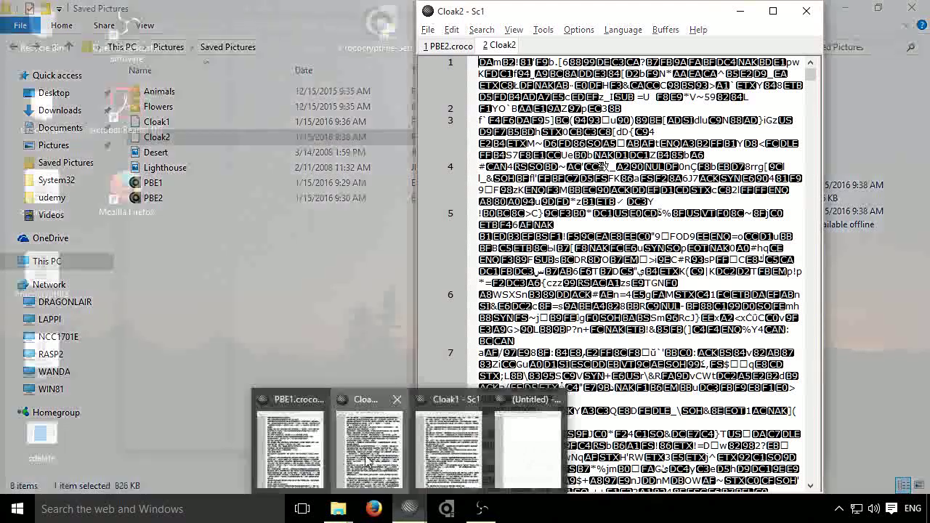
left_click(369, 443)
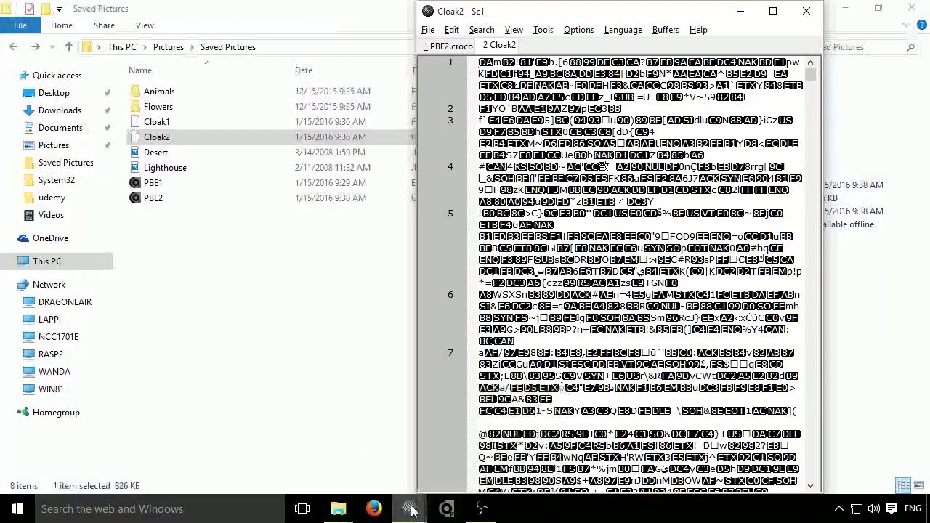
Step: Jump to the end of both Cloak1 and Cloak2 to compare how they finish
left_click(436, 465)
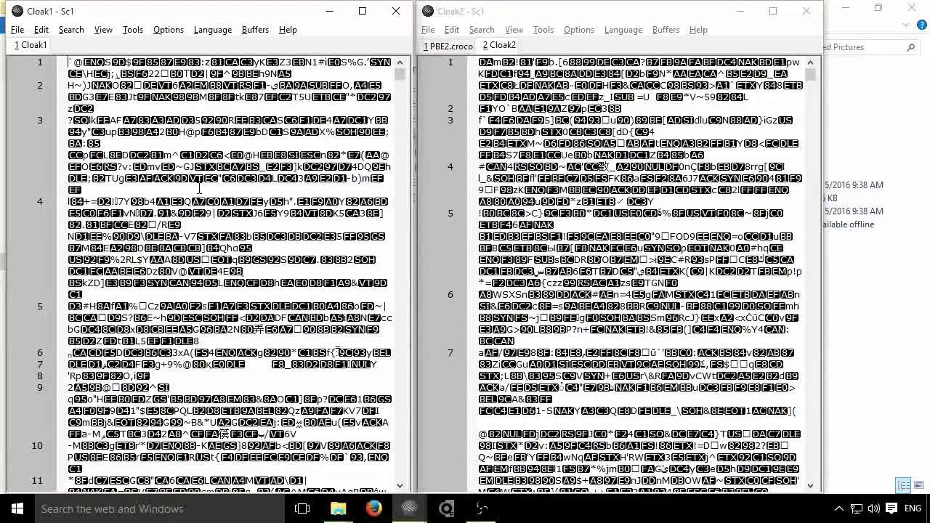
key("ctrl+End")
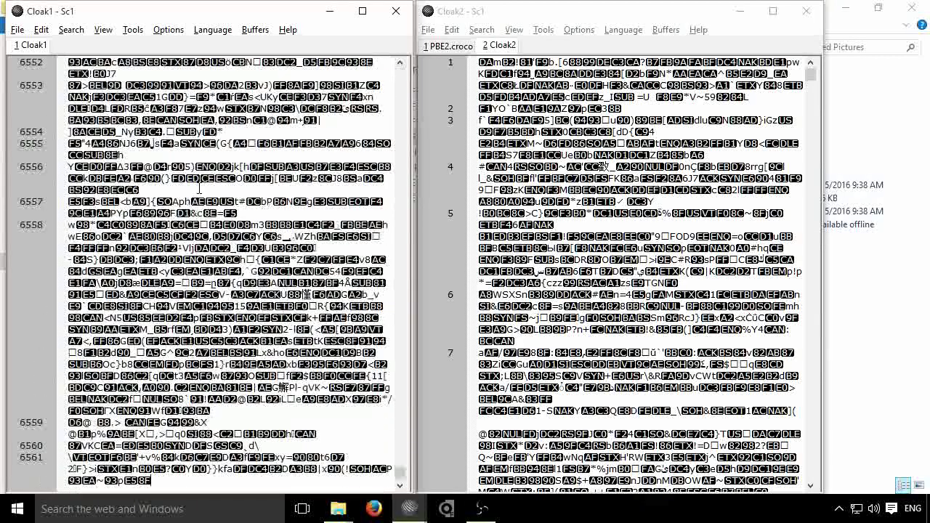
left_click(535, 247)
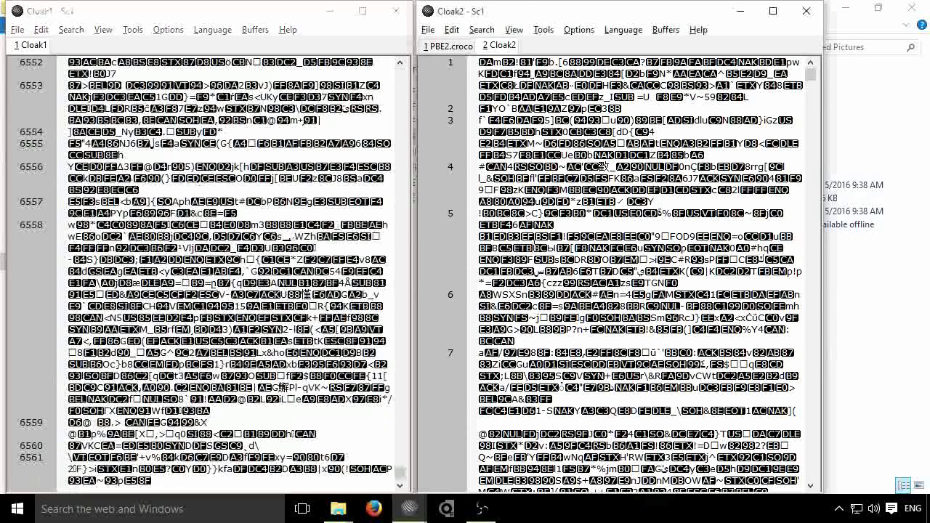
key("ctrl+End")
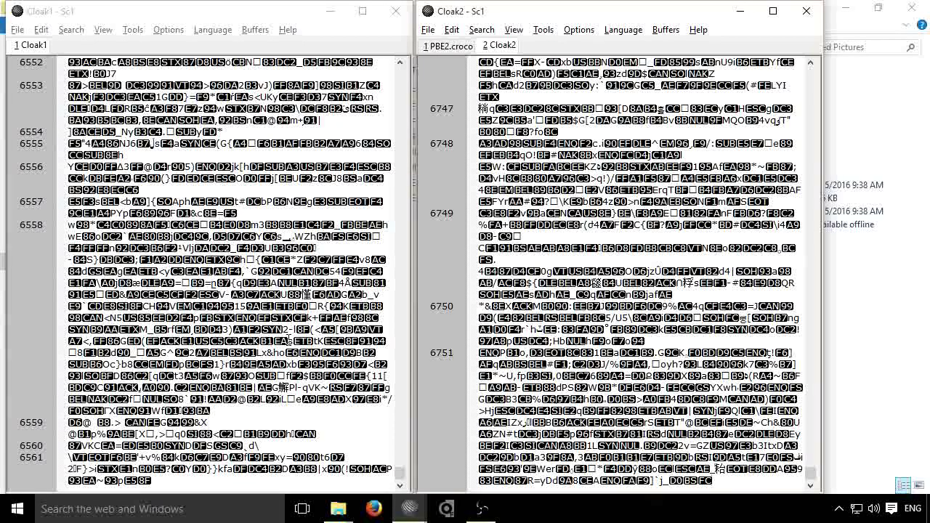
key("alt+Tab")
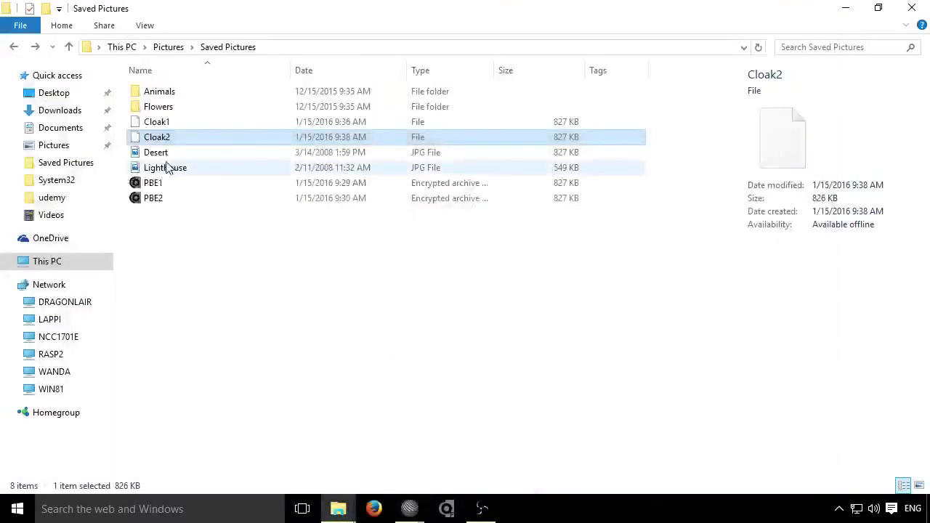
Step: Select Cloak1 with Cloak2 to see their 1.61 MB total, then view Cloak1 from line 1
left_click(560, 122, "ctrl")
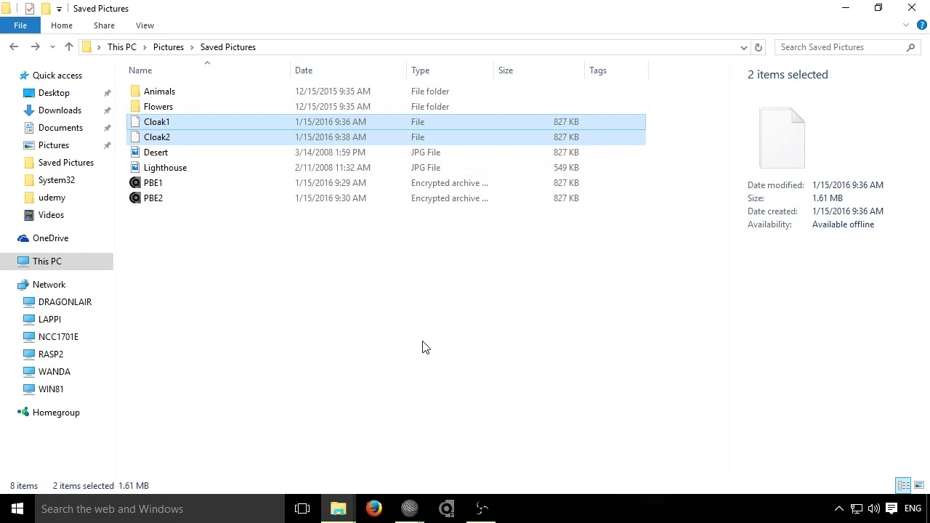
left_click(410, 509)
left_click(442, 458)
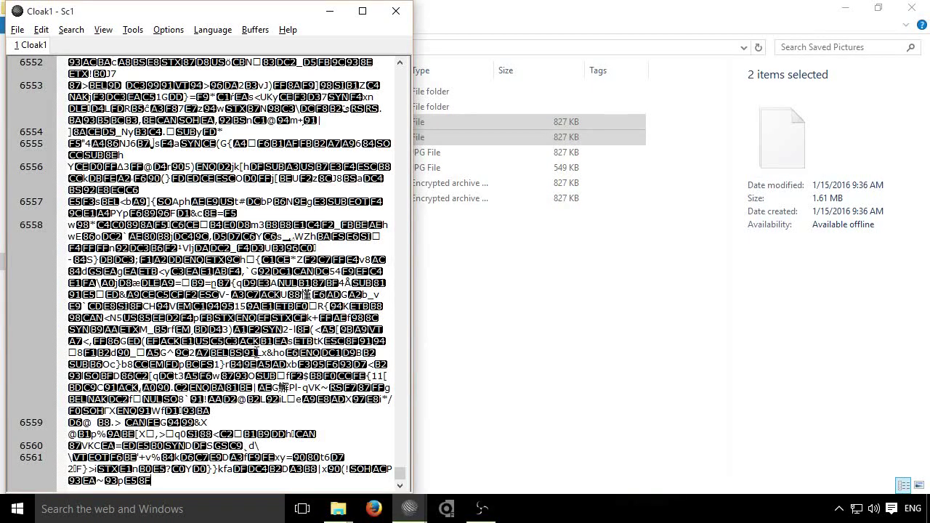
key("ctrl+Home")
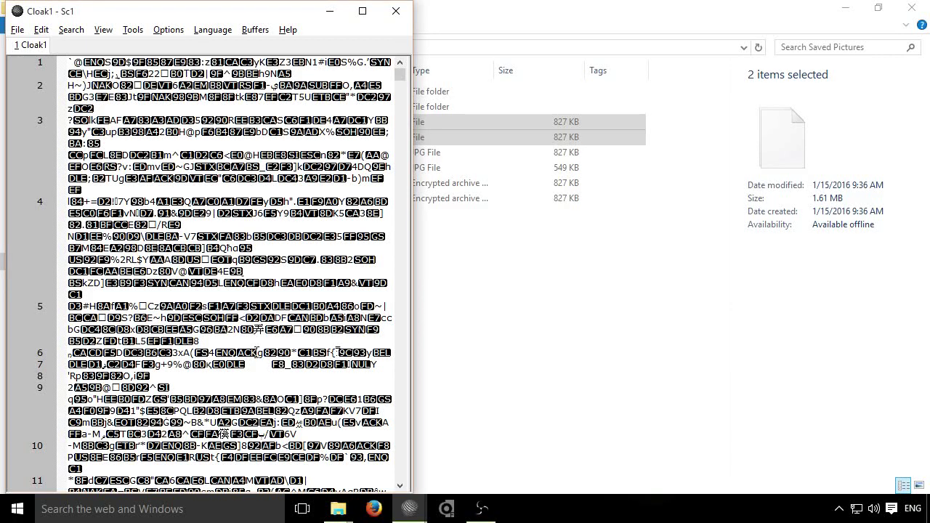
left_click(554, 373)
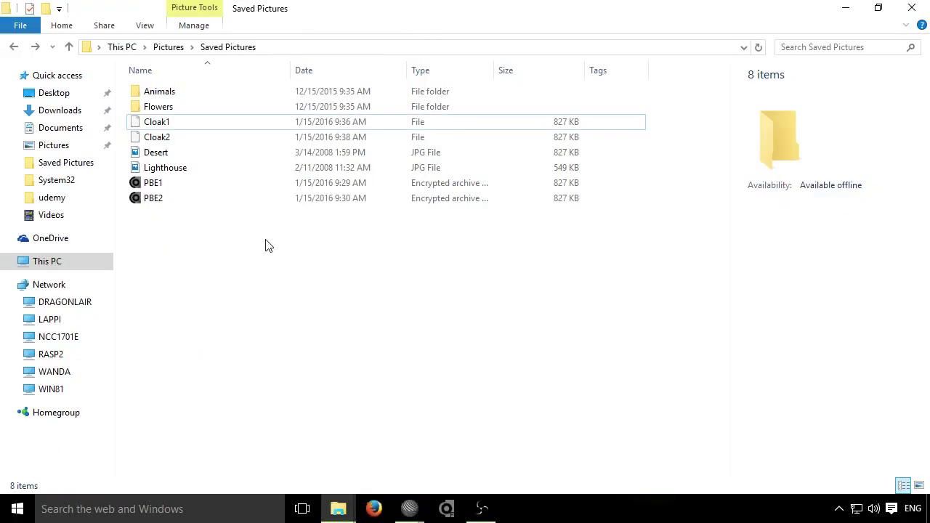
left_click(186, 123)
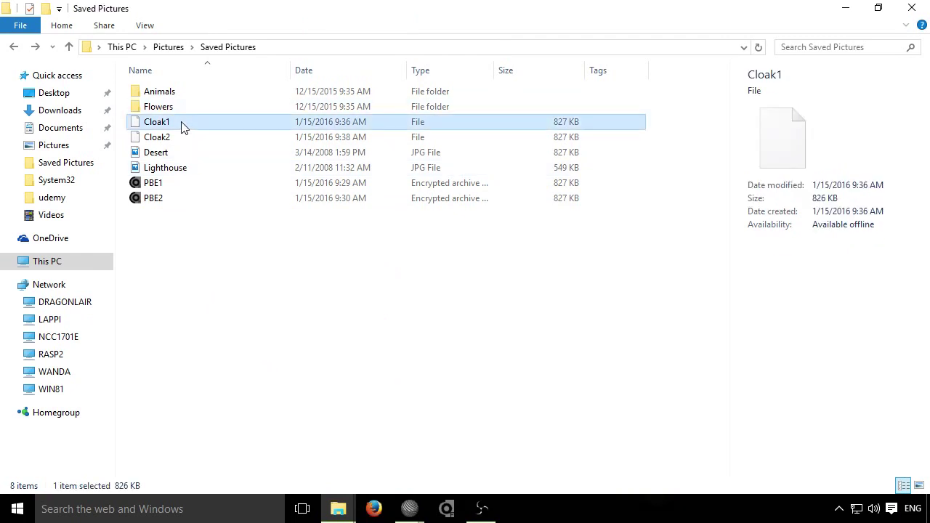
double_click(182, 123)
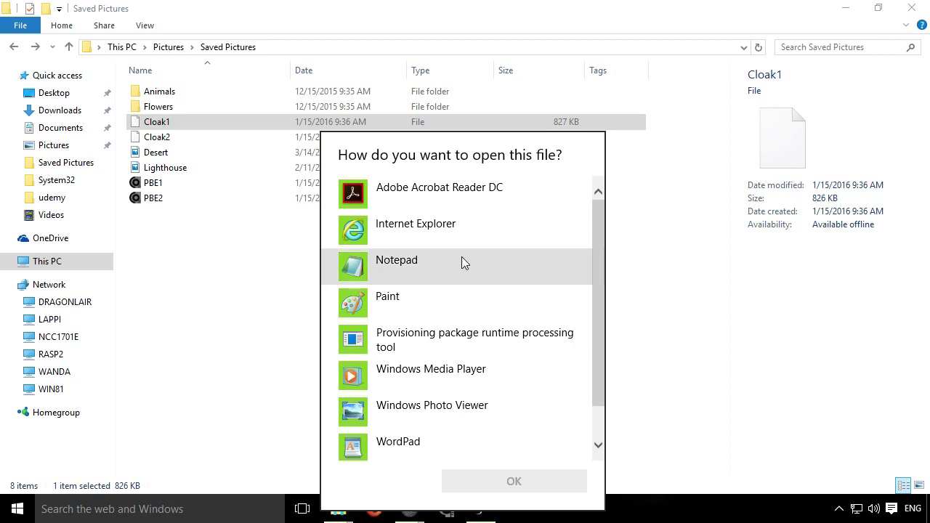
left_click(725, 373)
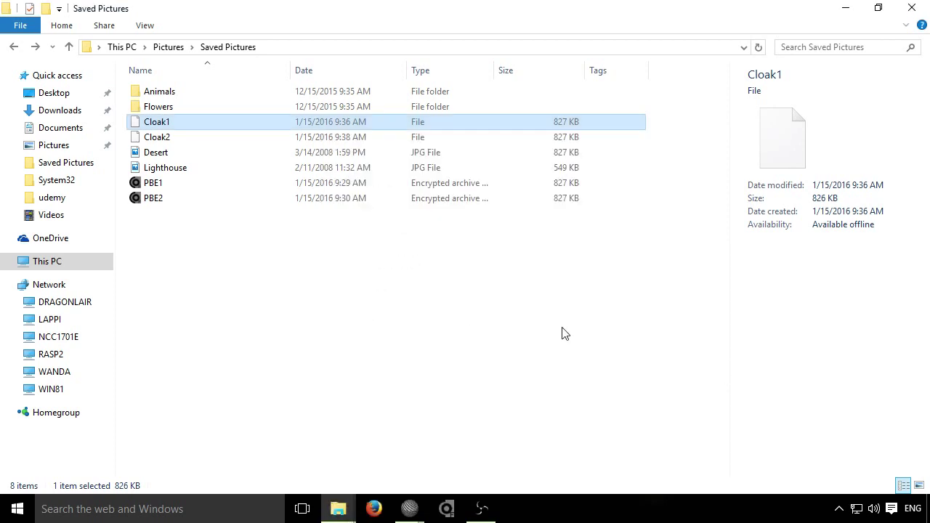
Step: Start Decrypt Cloakfile and choose Cloak1 from the Saved Pictures folder
left_click(446, 510)
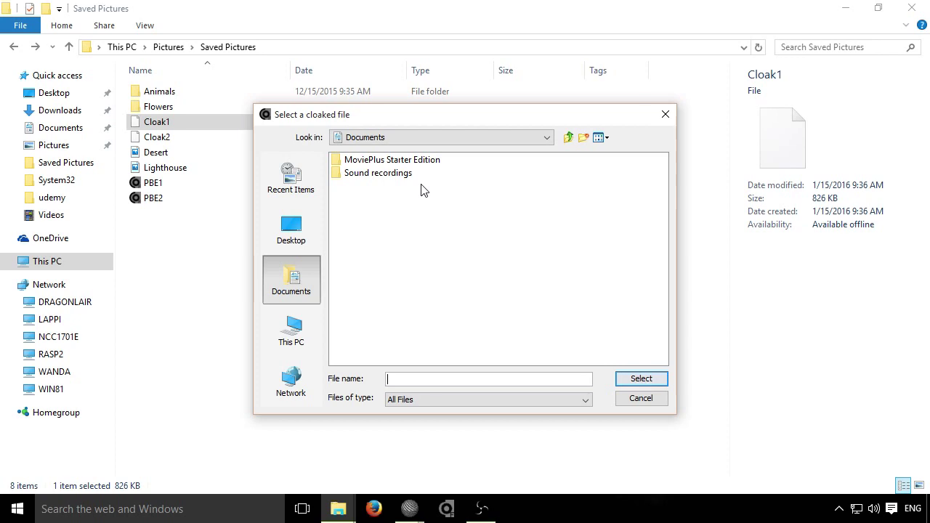
left_click(570, 138)
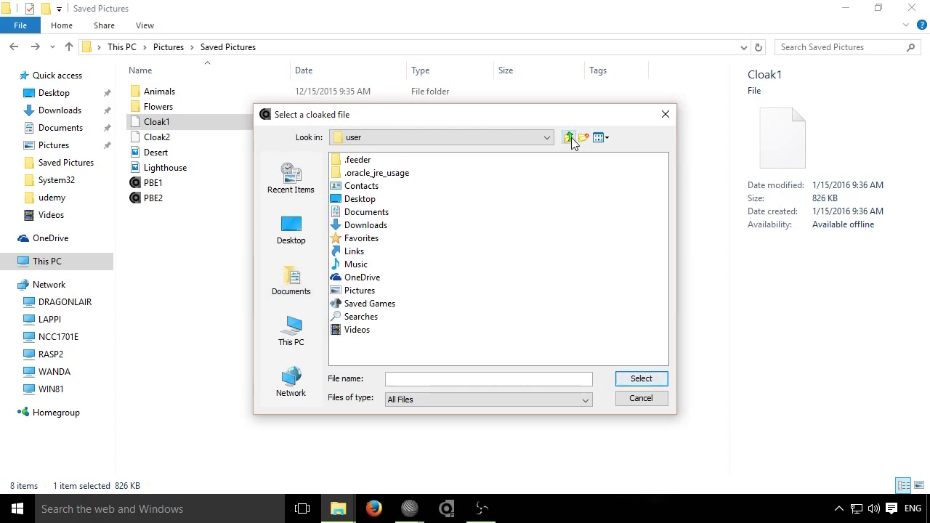
double_click(363, 292)
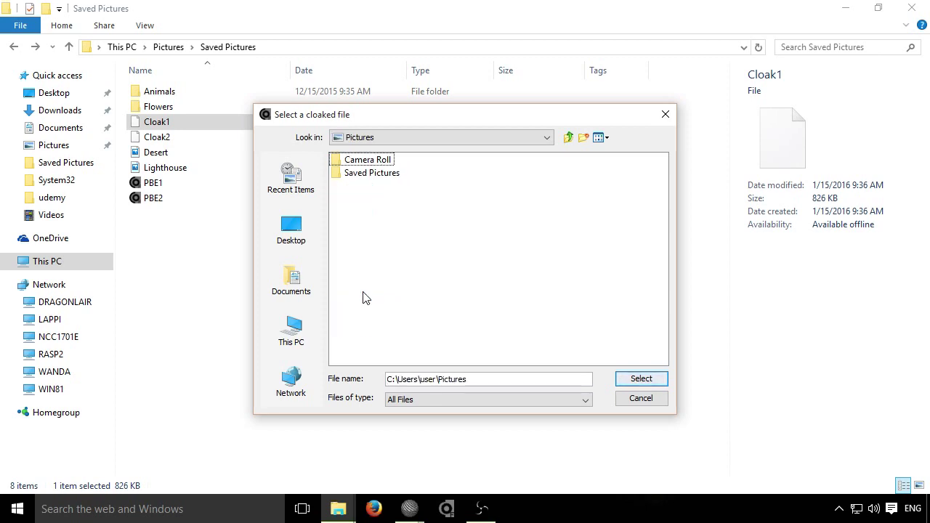
double_click(371, 173)
left_click(365, 188)
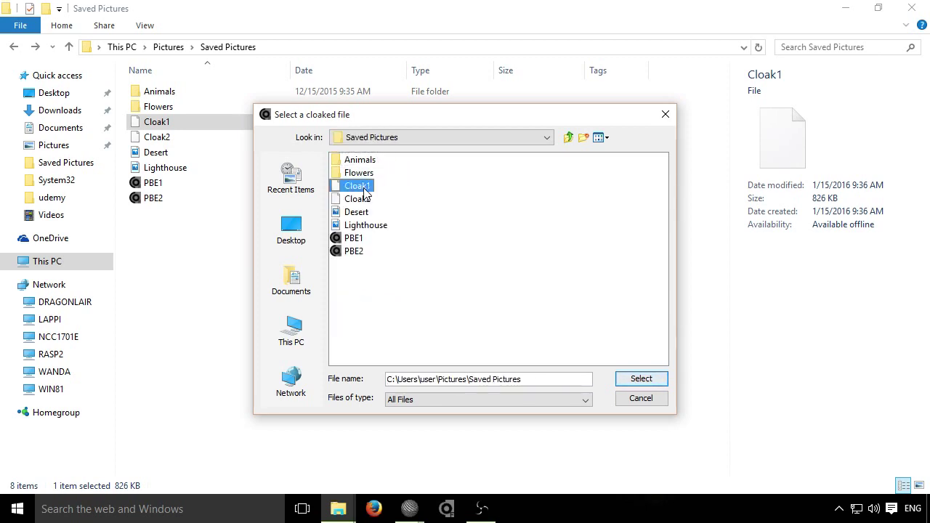
double_click(364, 188)
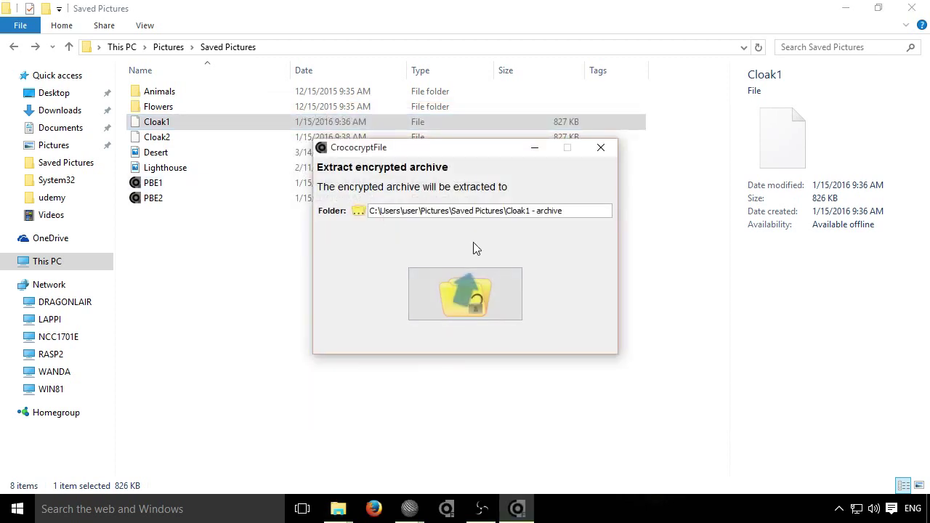
Step: Extract Cloak1 into a Cloak1 - archive folder using the decryption password
left_click(458, 289)
type("••••••••")
left_click(539, 255)
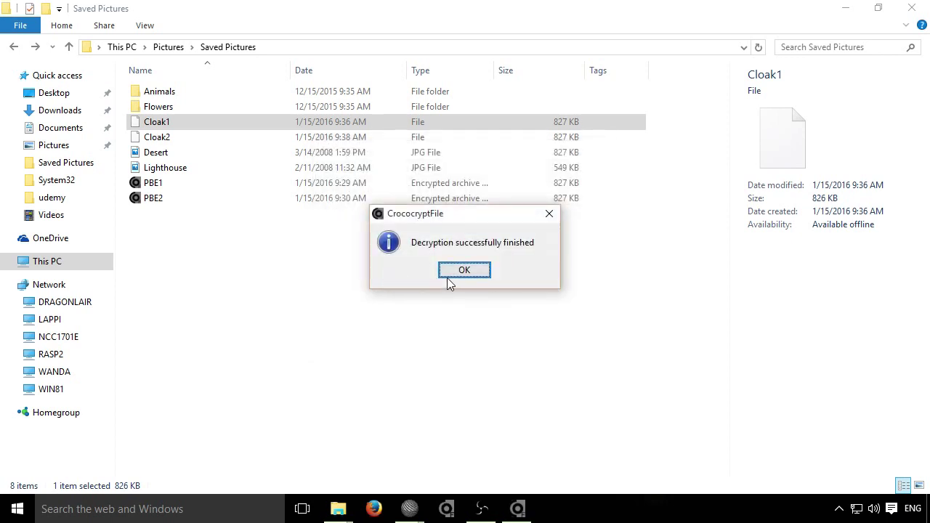
left_click(458, 271)
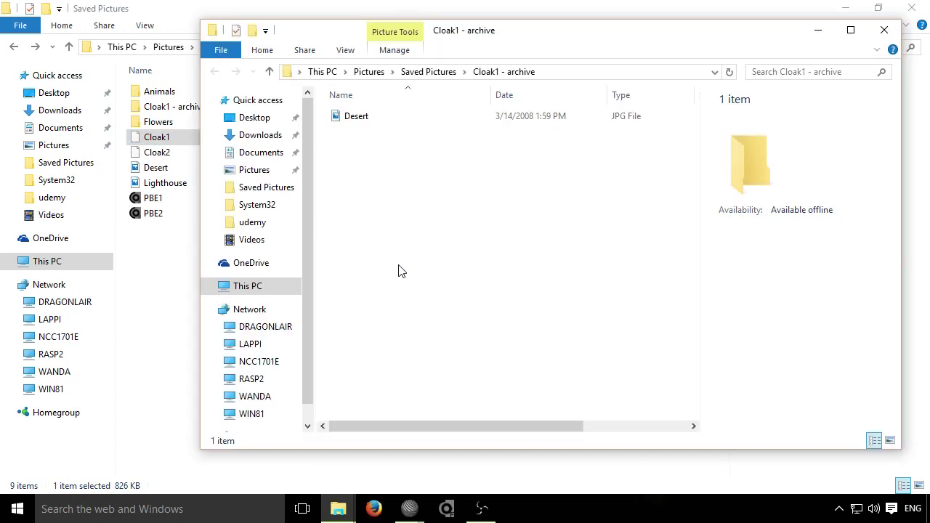
Step: View the restored Desert picture, close its windows, and relaunch Decrypt Cloakfile
double_click(356, 118)
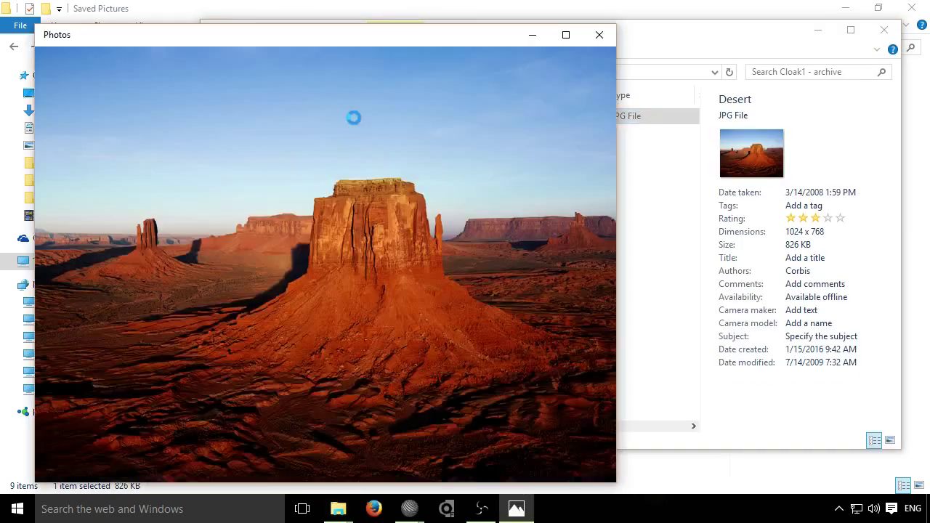
left_click(599, 34)
left_click(884, 29)
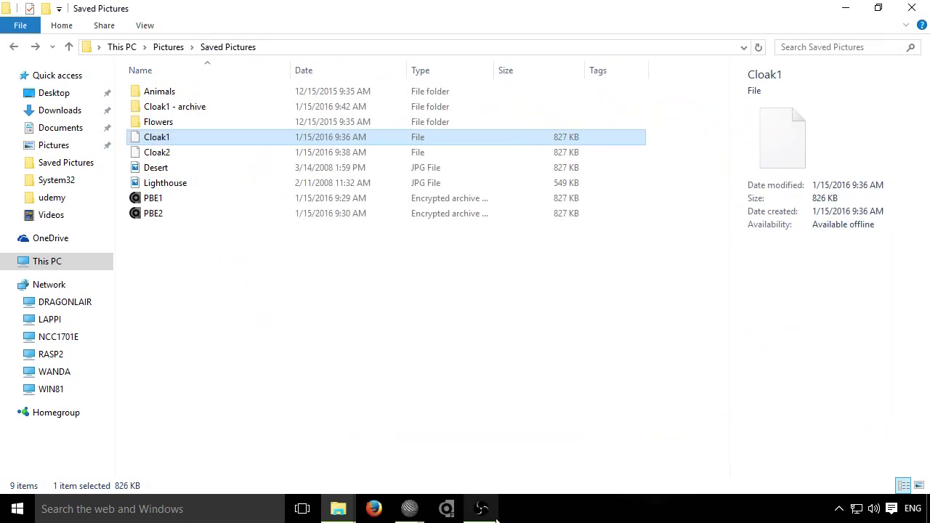
left_click(445, 508)
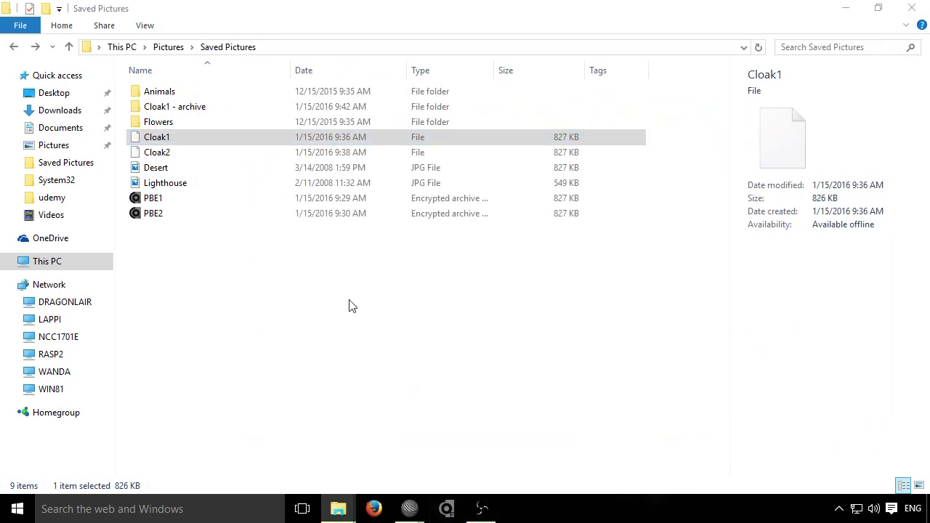
Step: Choose Cloak1 from Saved Pictures as the file to decrypt
left_click(567, 137)
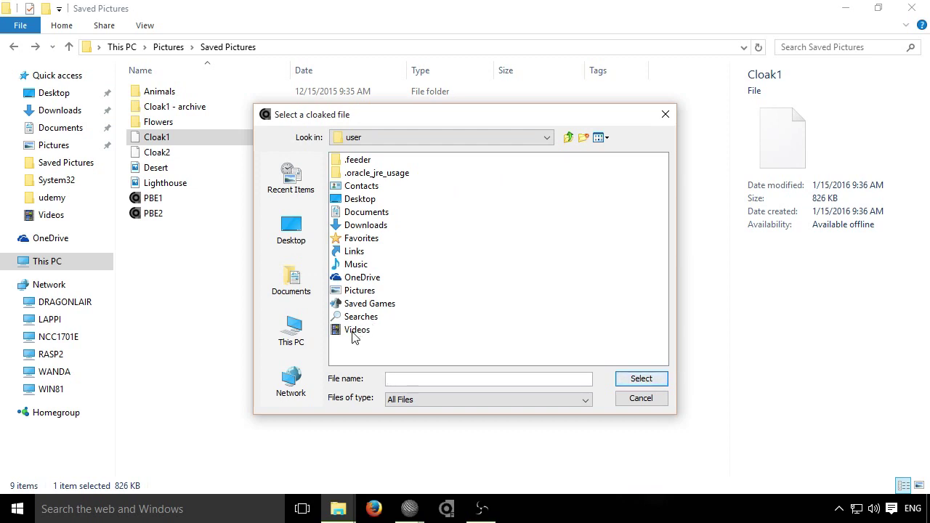
double_click(360, 290)
double_click(356, 174)
left_click(355, 200)
double_click(355, 199)
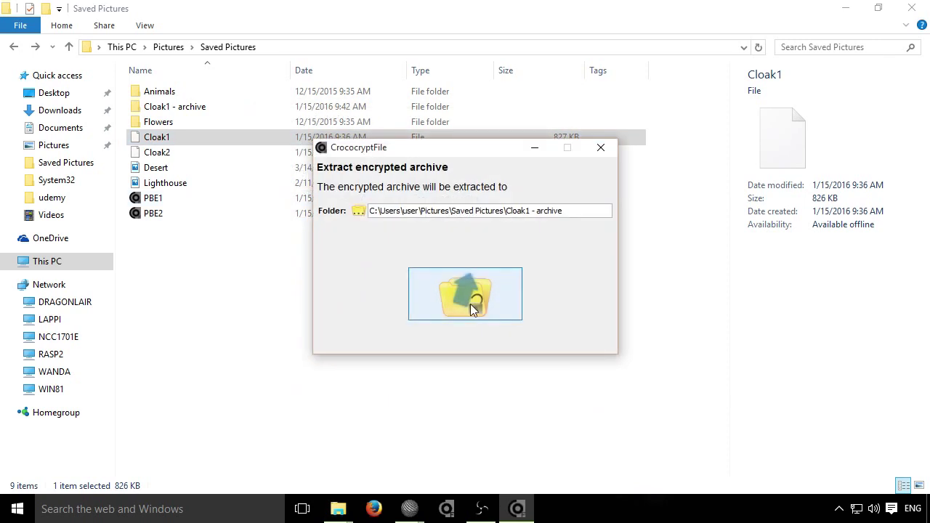
Step: Re-extract over the existing archive folder with the password, then cancel the slow decryption
left_click(471, 304)
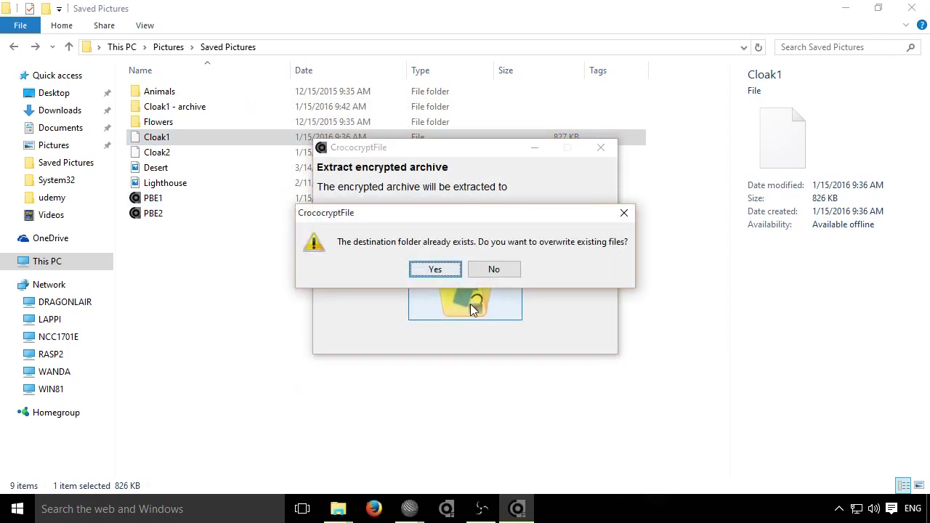
left_click(444, 270)
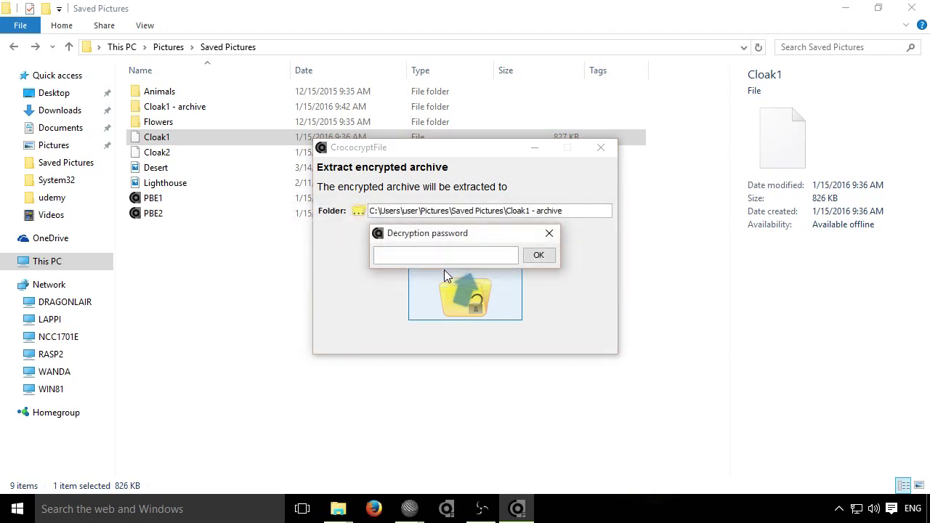
type("••••••••")
left_click(538, 255)
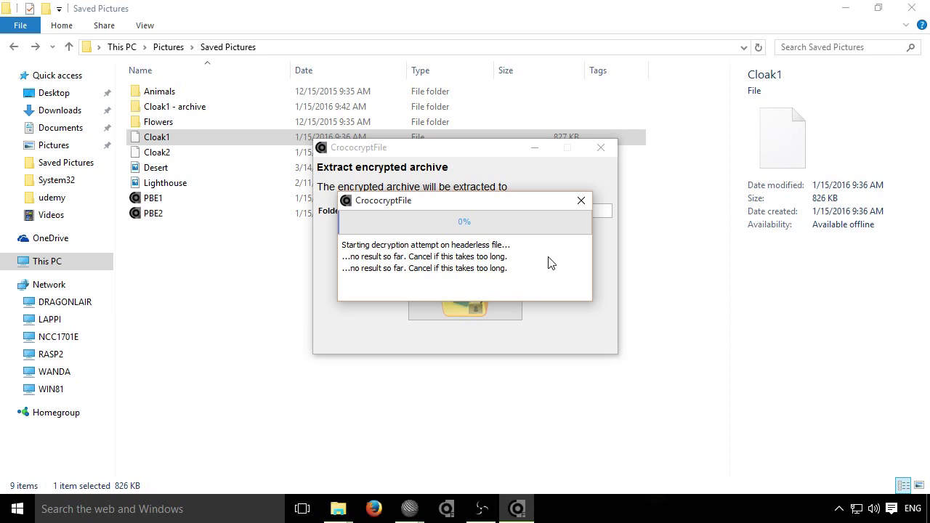
left_click(580, 202)
left_click(463, 270)
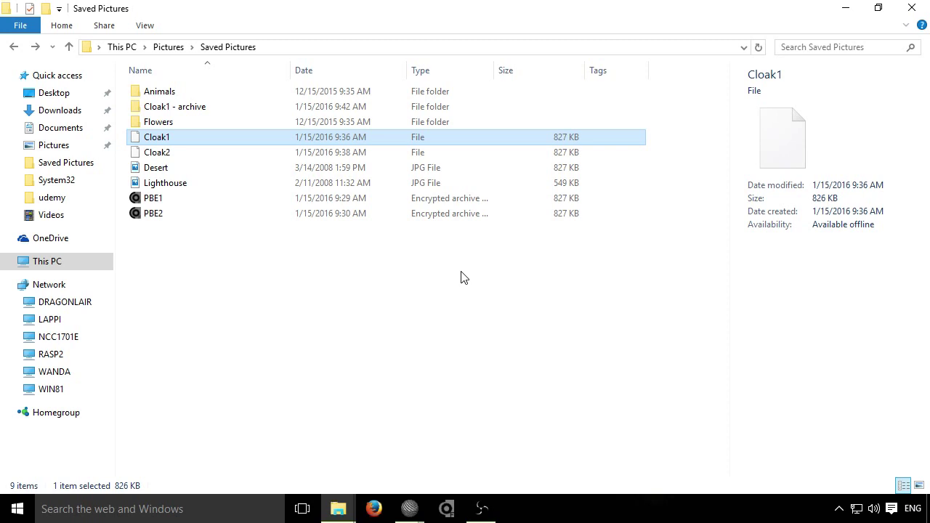
Step: Encrypt Desert with CrococryptFile, choosing 'Cloaked and output padding (multiples of 1MB)'
left_click(194, 171)
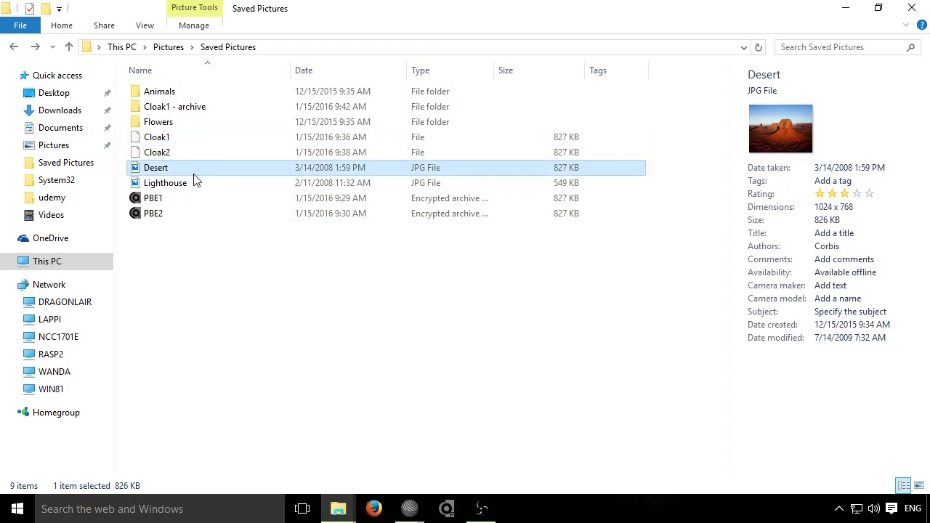
right_click(194, 179)
left_click(273, 239)
left_click(492, 240)
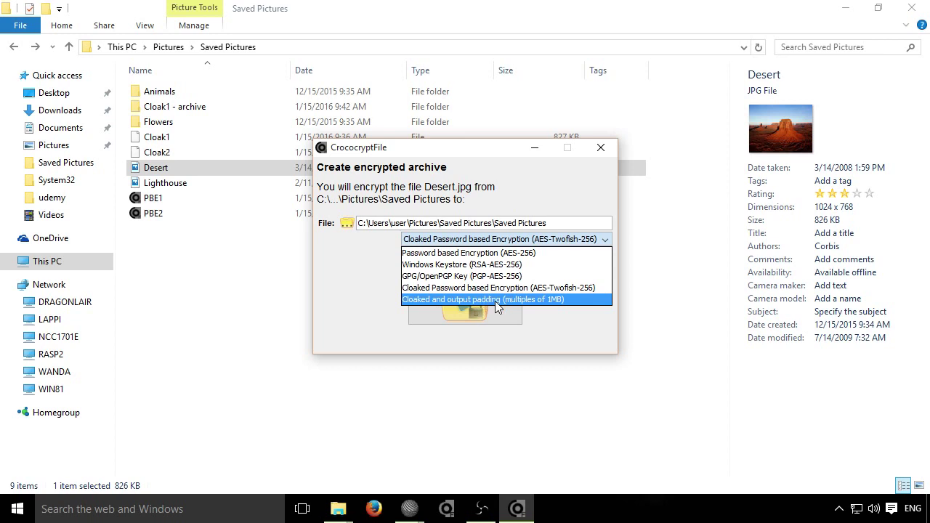
left_click(570, 300)
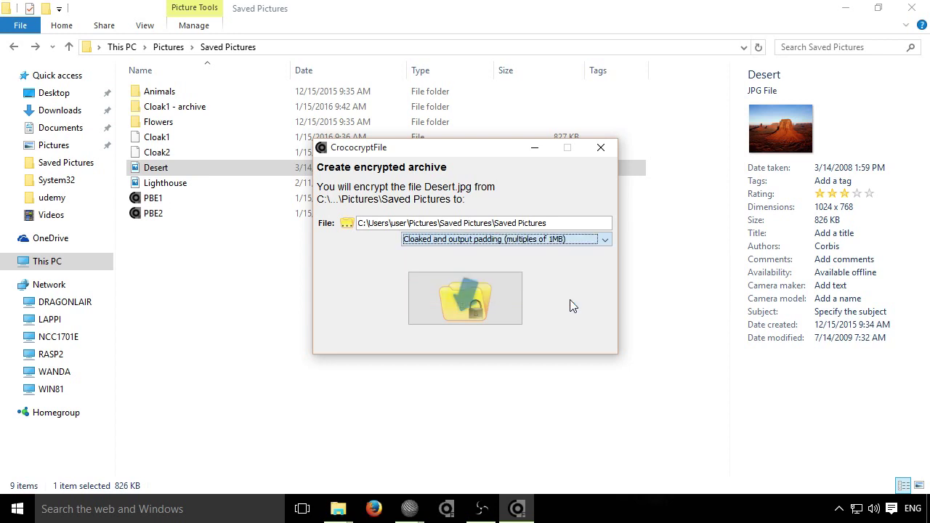
Step: Finish encryption with the password entered twice, then select the new output for renaming
left_click(468, 300)
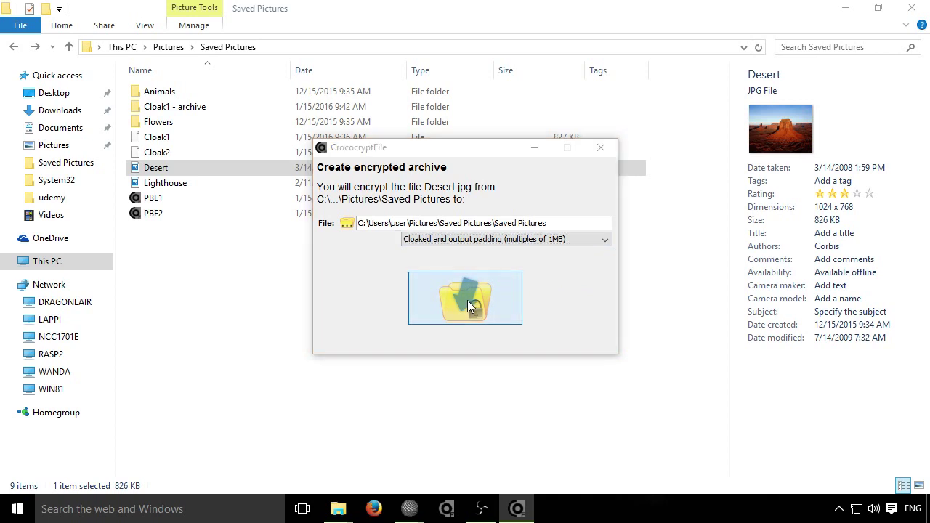
type("••••••••")
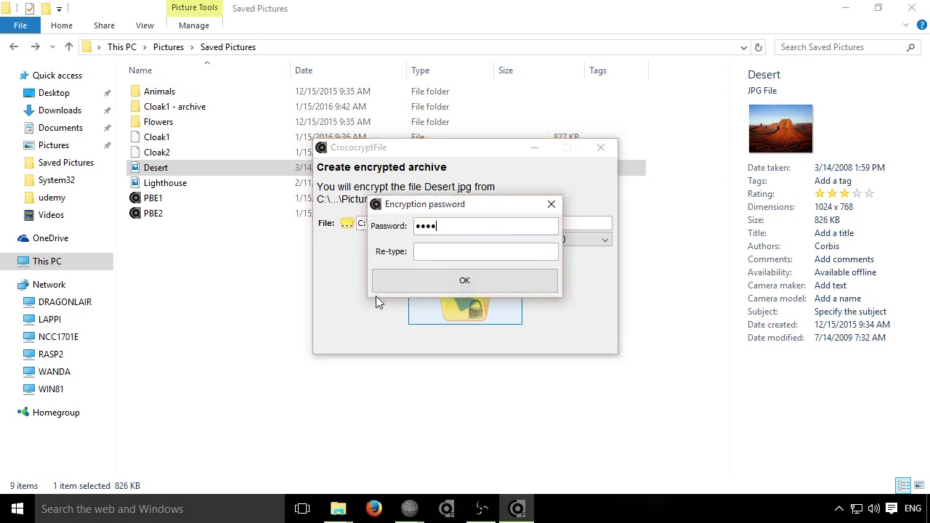
key("Tab")
type("••••••••")
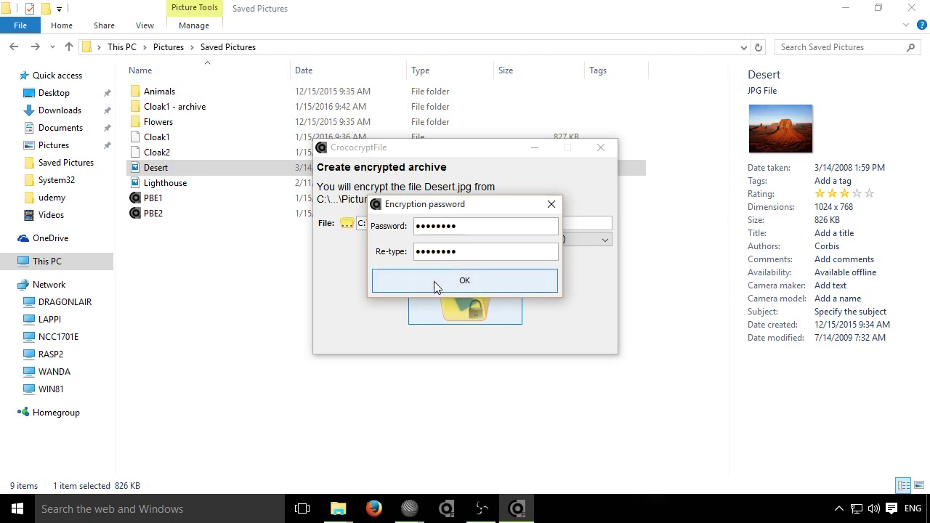
left_click(435, 279)
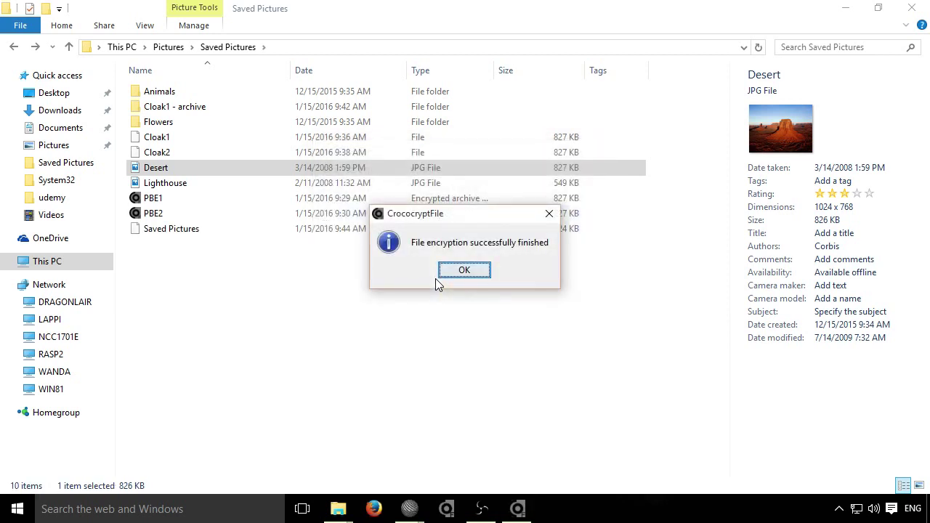
left_click(466, 270)
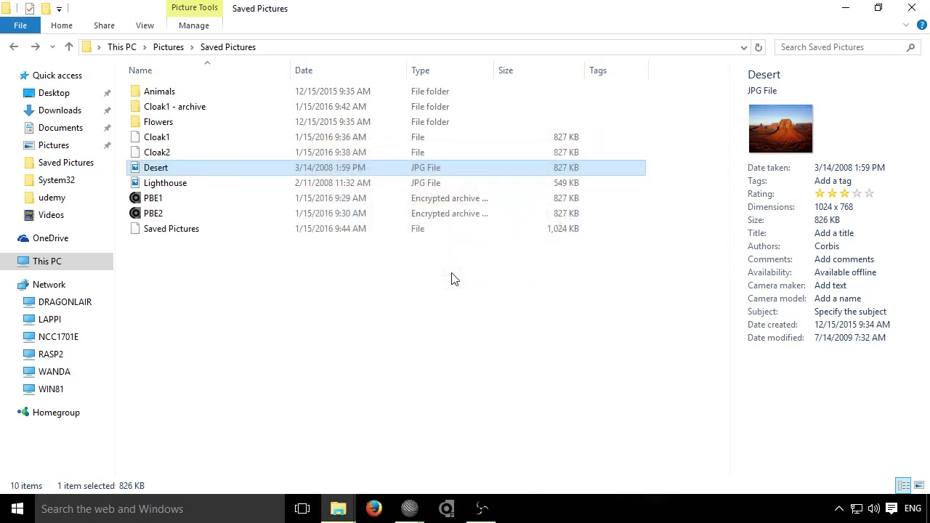
left_click(225, 231)
key("F2")
Step: Rename the new file to CloakWithPadding and open it in SciTE
type("CloakWithPadding")
key("Return")
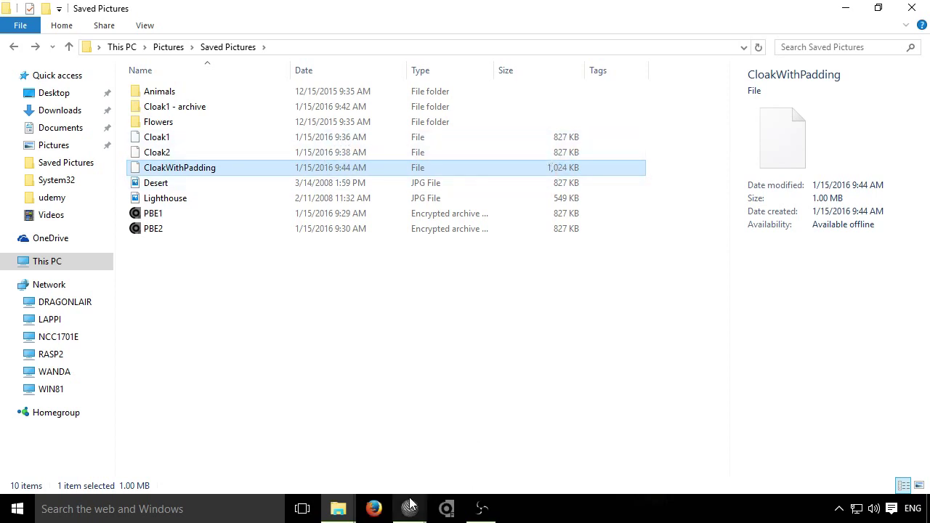
mouse_move(412, 513)
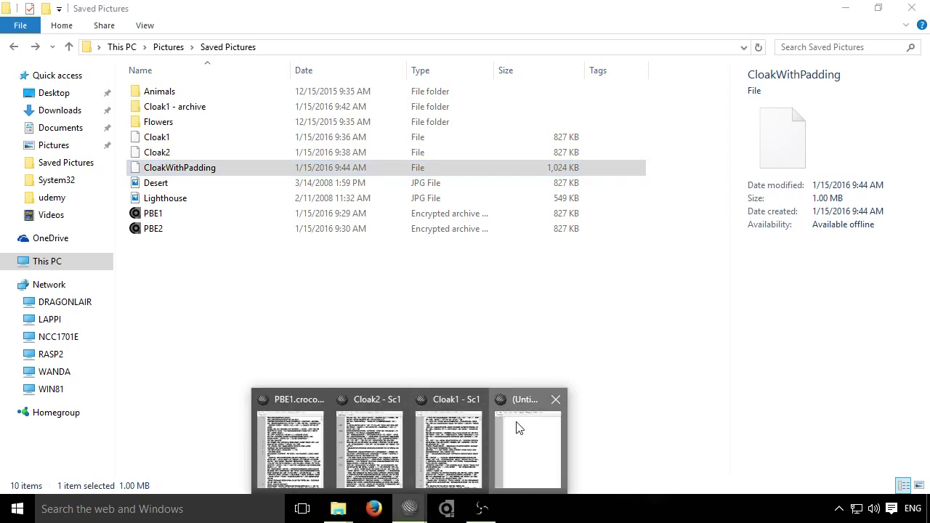
left_click(518, 428)
left_click_drag(225, 177, 629, 210)
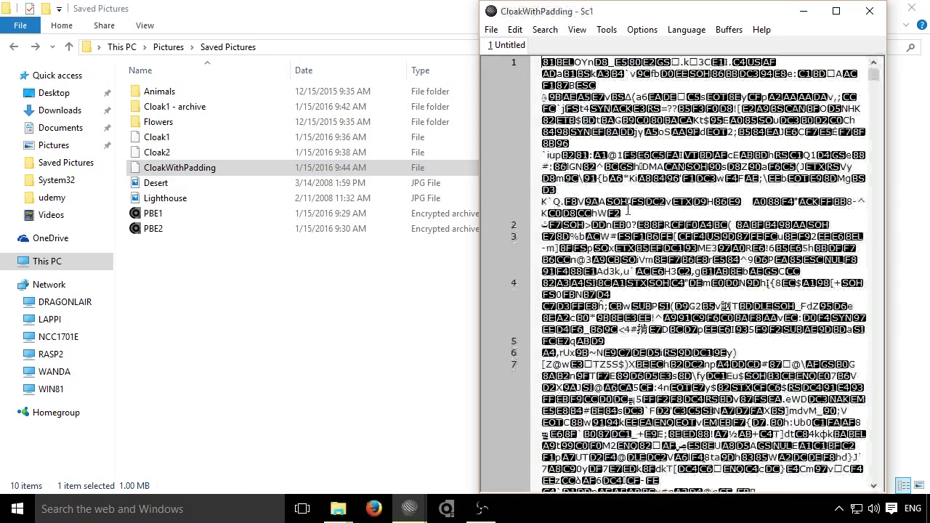
Step: Append dfdgdfgdfgdf at the end of the file and save it
key("ctrl+End")
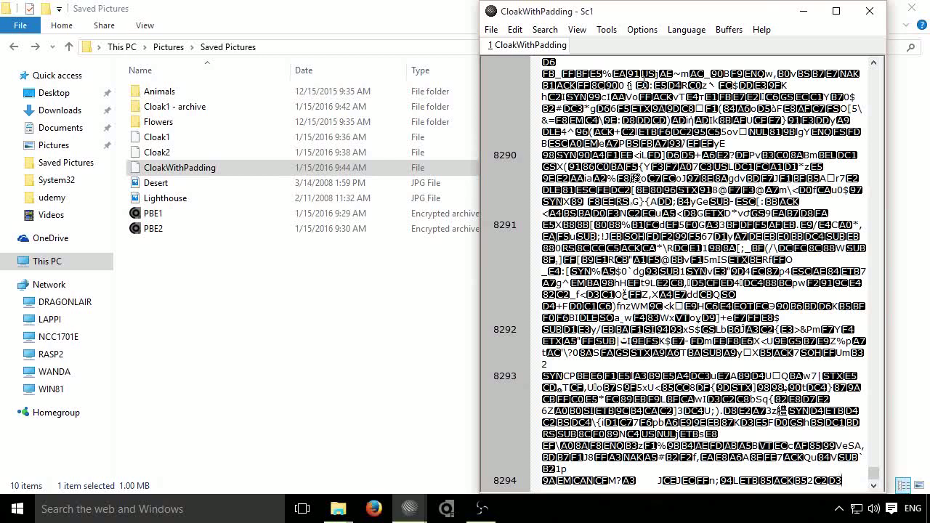
type("dfdgdfgdfgdf")
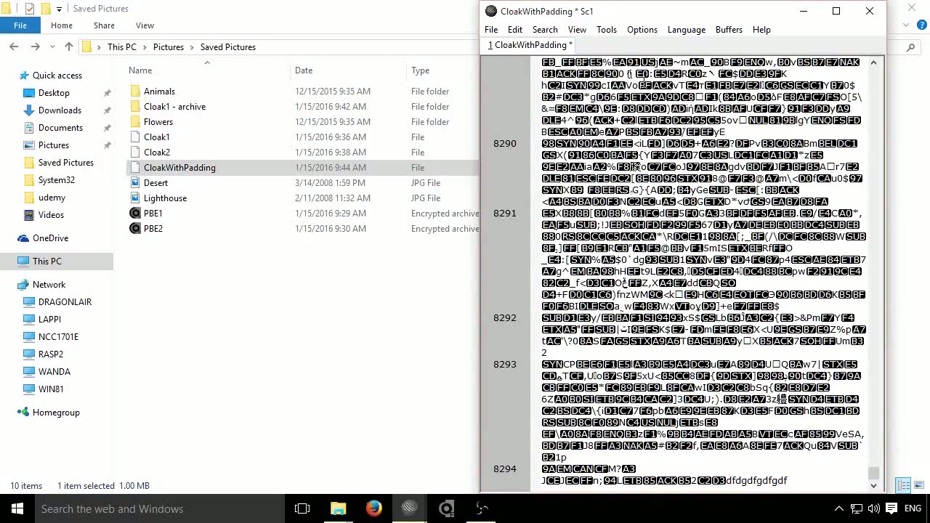
key("ctrl+s")
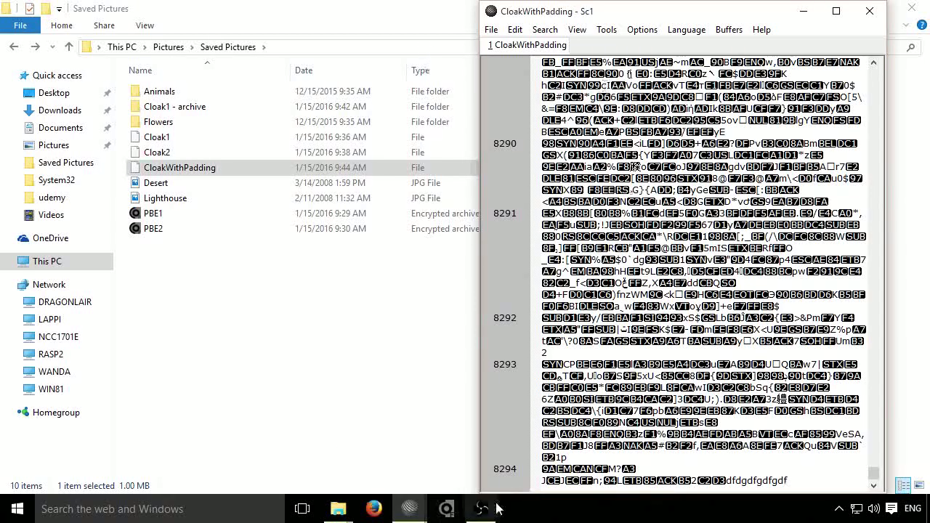
Step: Launch CrococryptFile decryption and choose CloakWithPadding from Saved Pictures
left_click(447, 511)
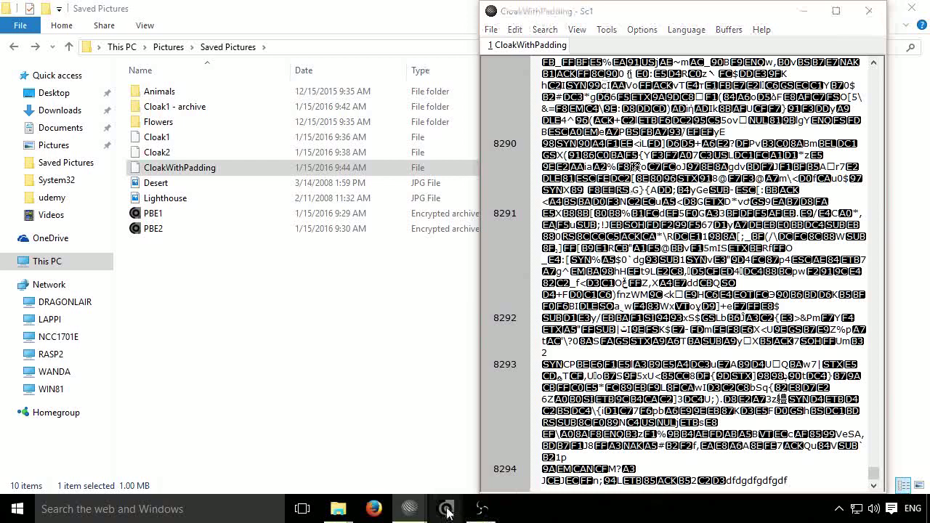
left_click(568, 138)
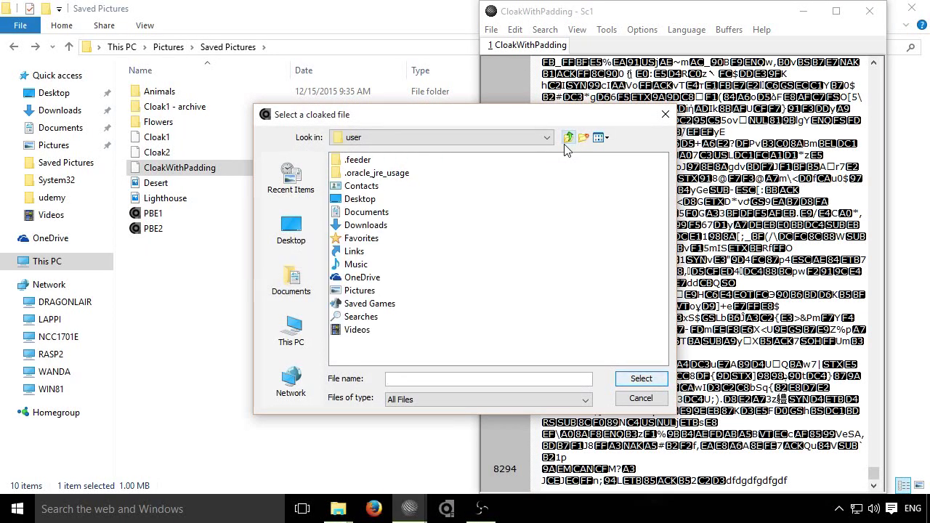
double_click(367, 290)
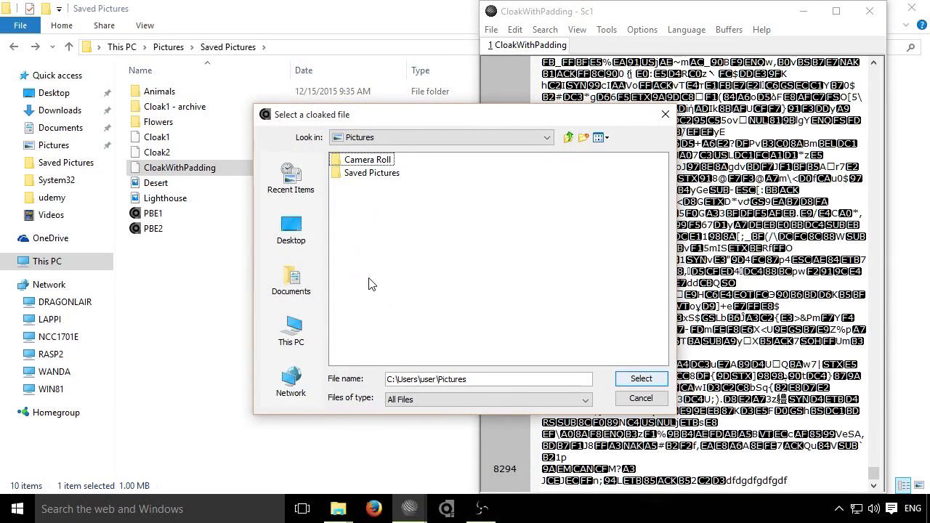
double_click(371, 173)
left_click(393, 228)
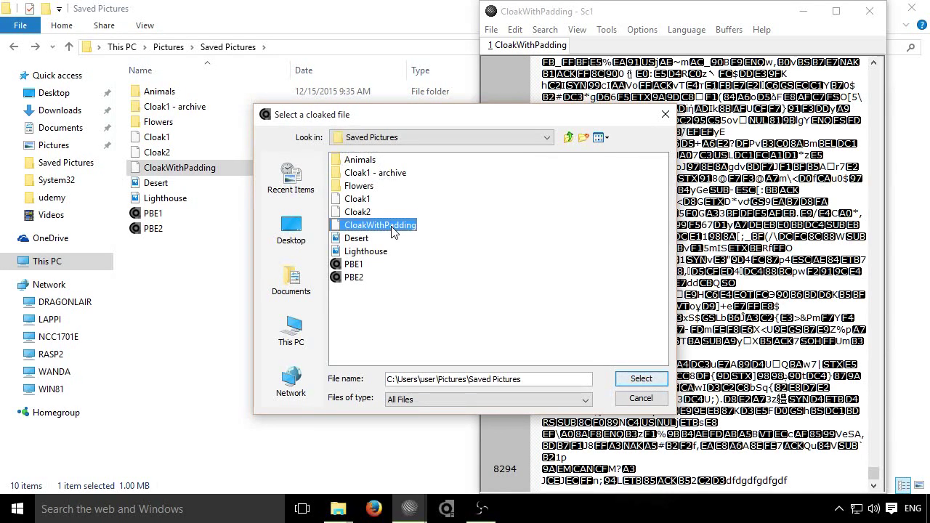
double_click(393, 228)
Step: Extract it with the decryption password and select the recovered Desert image
left_click(474, 308)
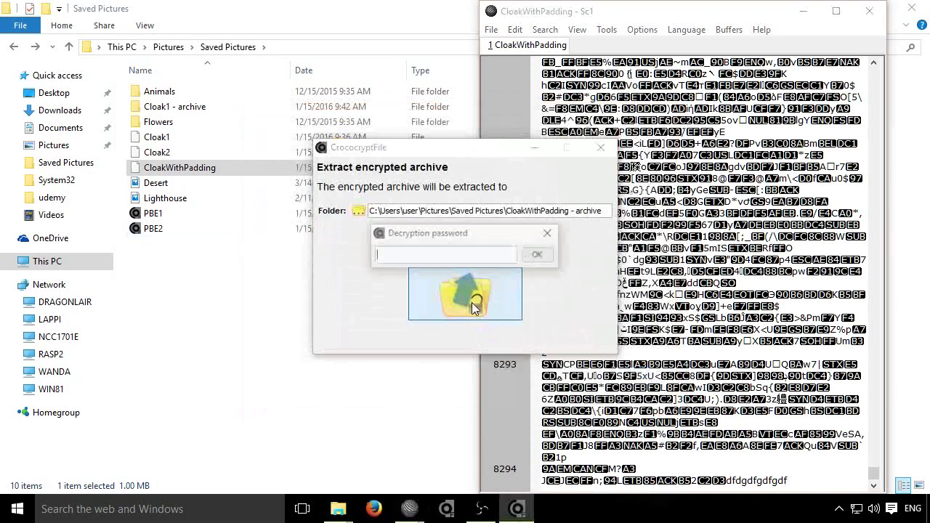
type("password")
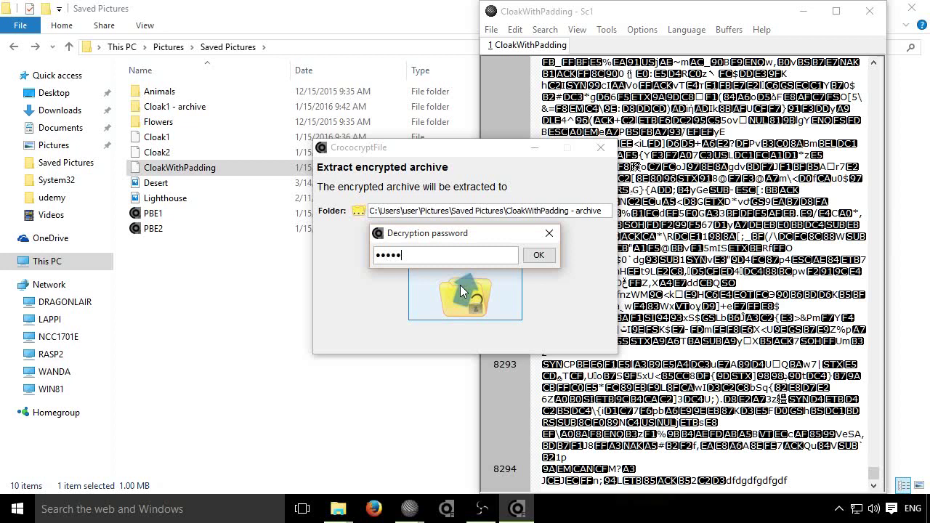
key("Return")
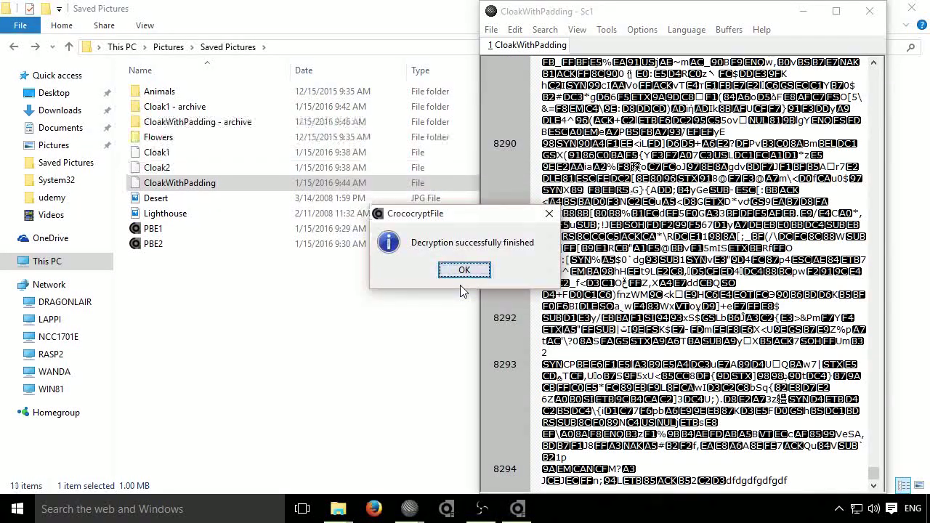
left_click(464, 271)
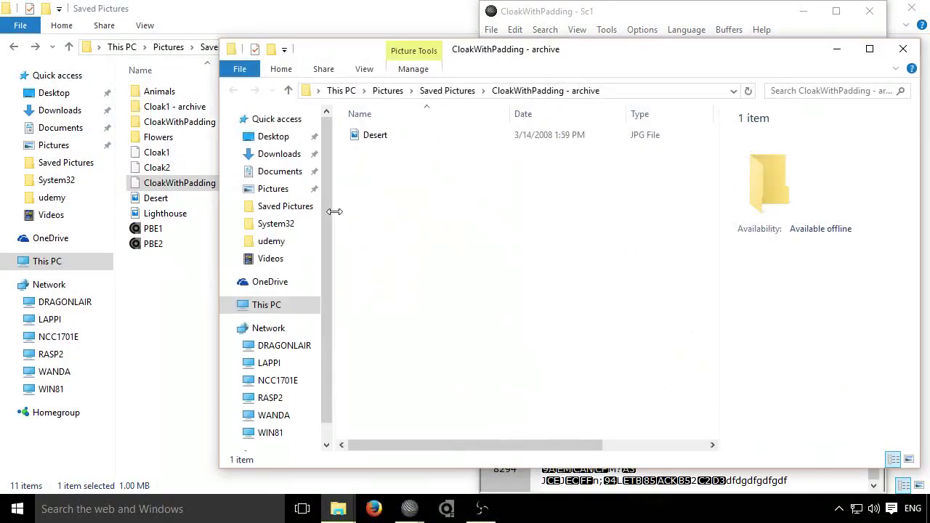
left_click(383, 138)
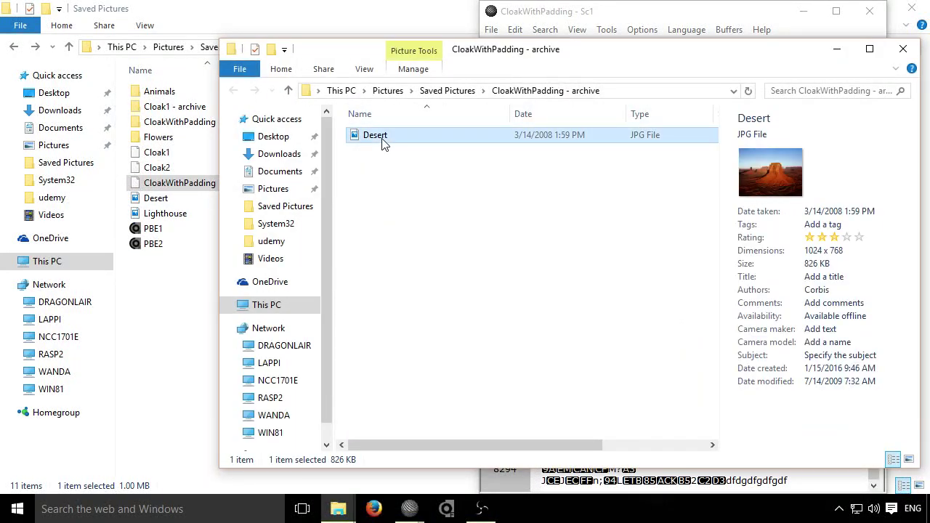